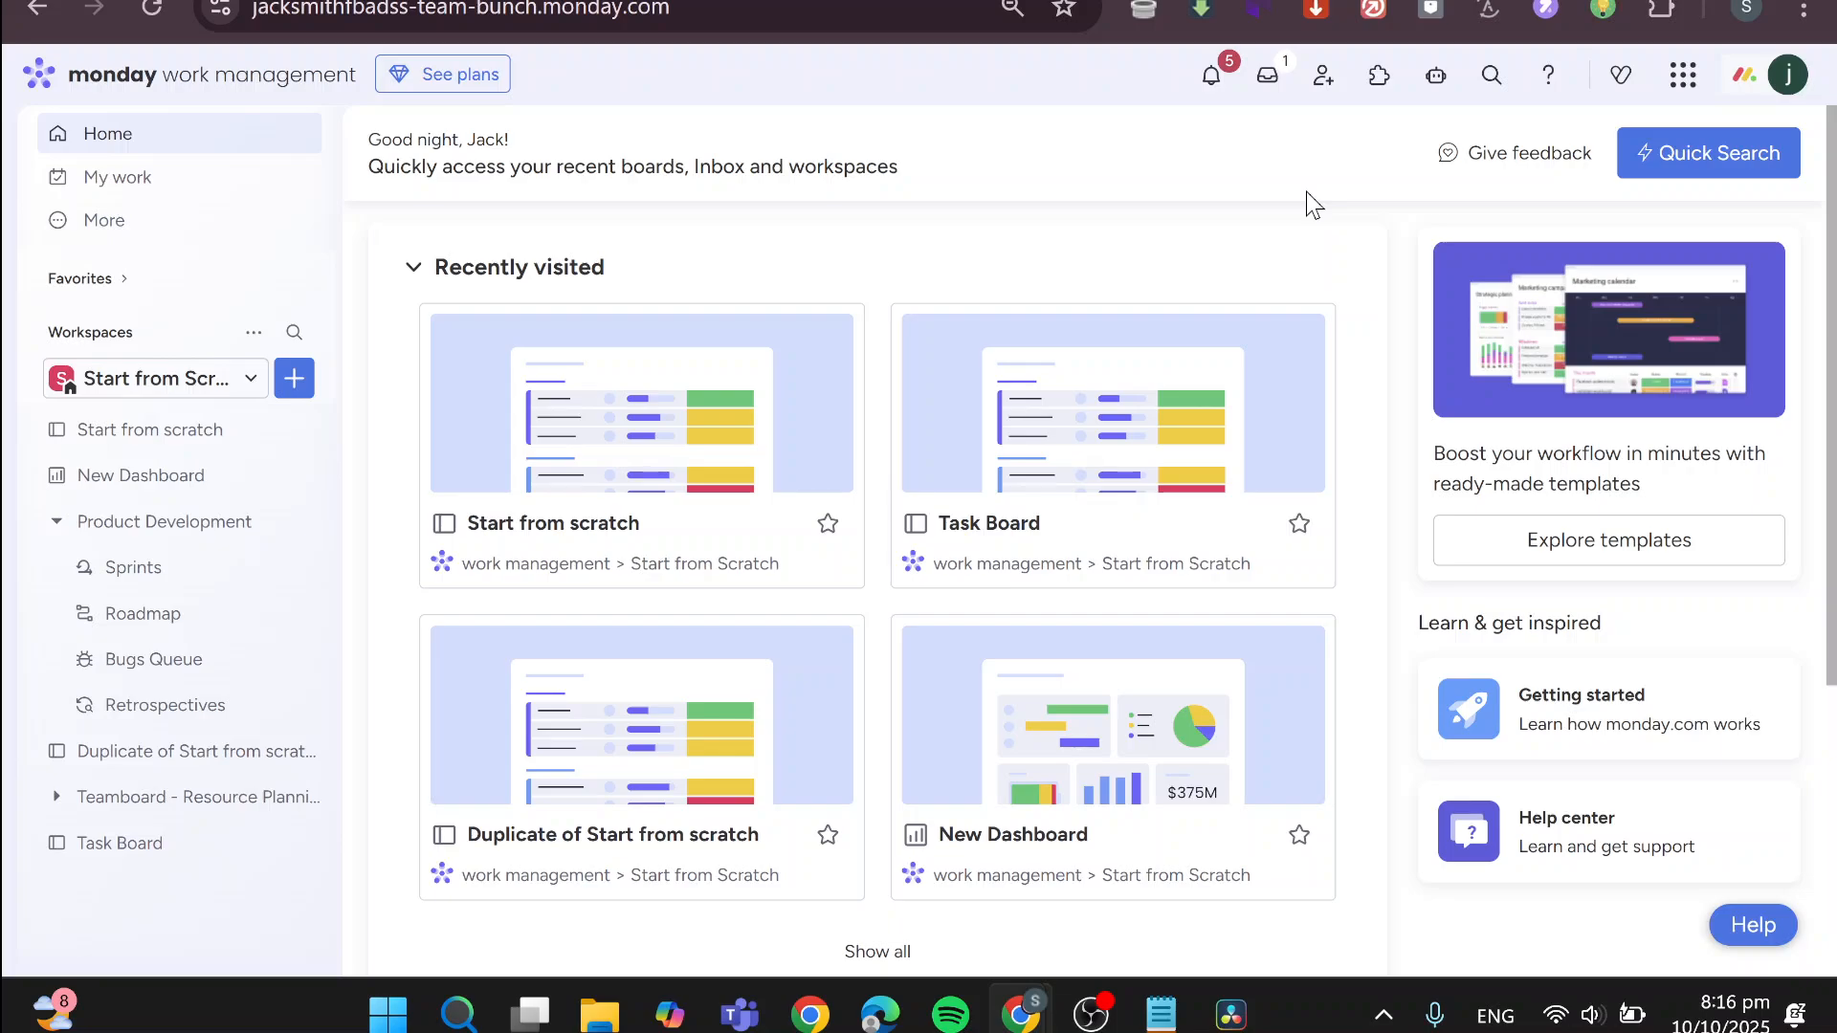
Open the template center to start a new board from a template in the Start from Scratch workspace
{"action": "left_click", "coordinate": [226, 383]}
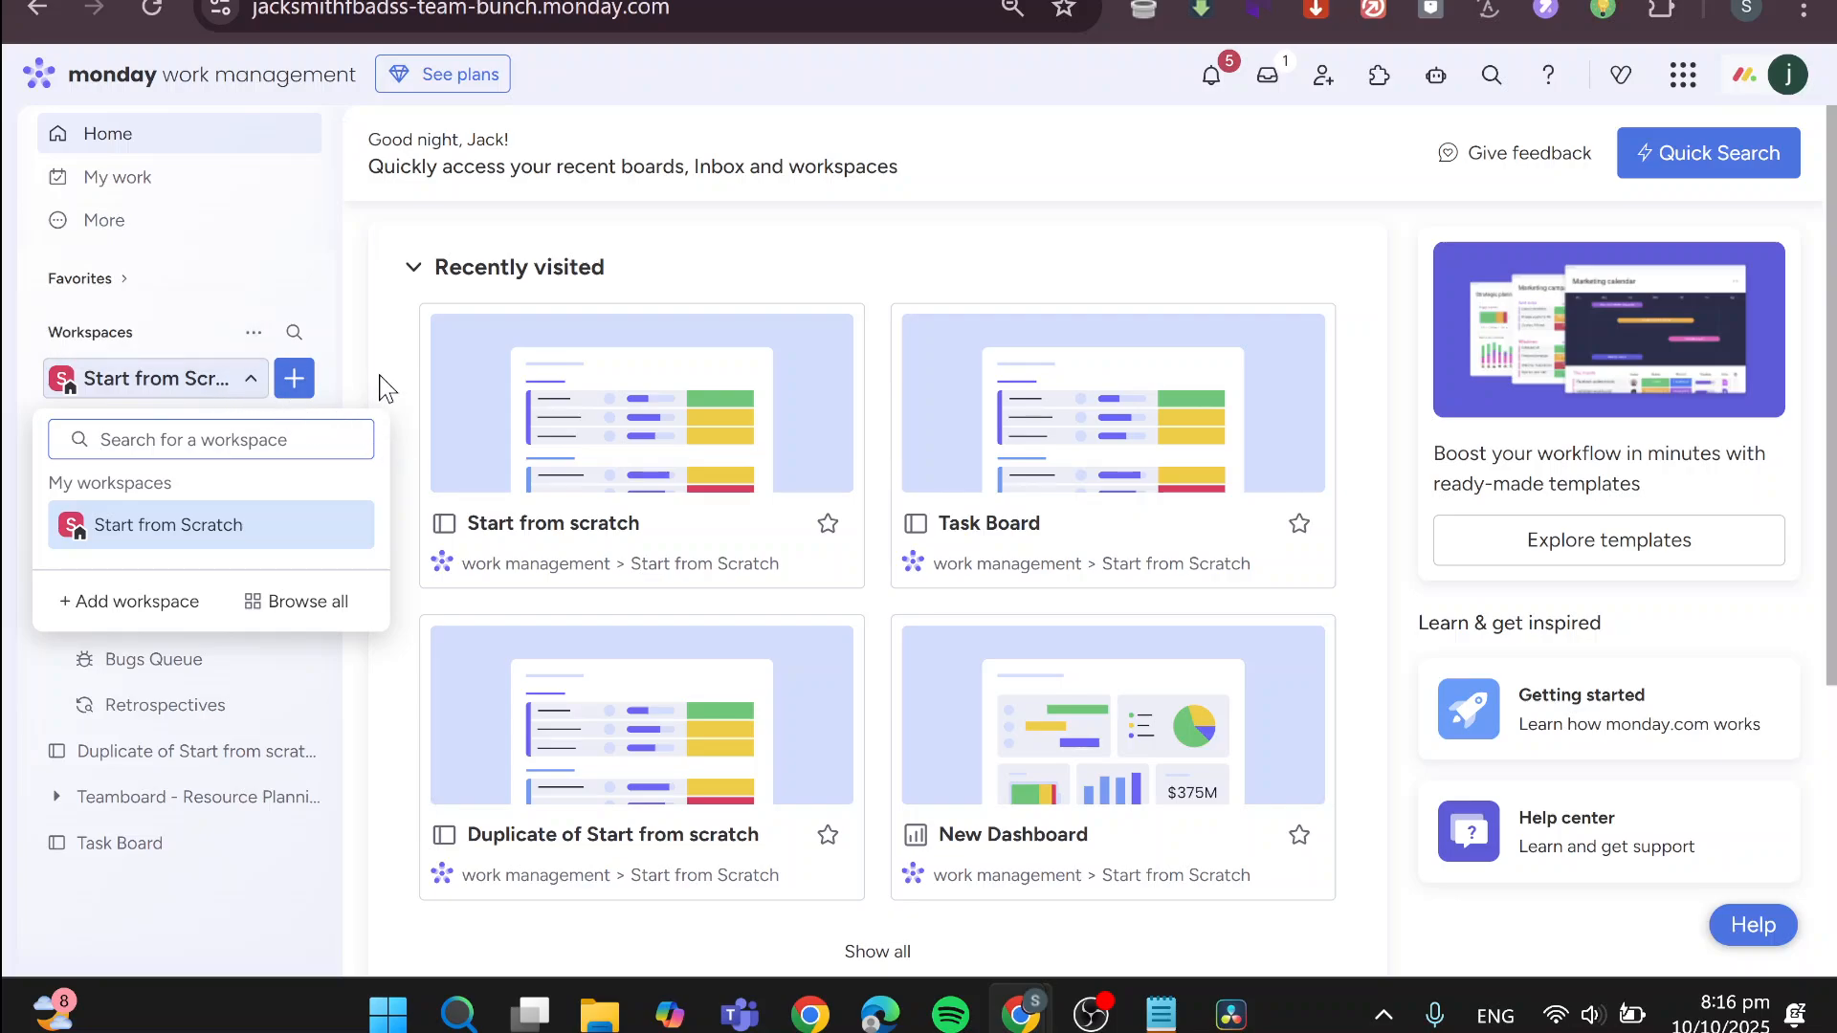
{"action": "left_click", "coordinate": [340, 407]}
{"action": "left_click", "coordinate": [294, 377]}
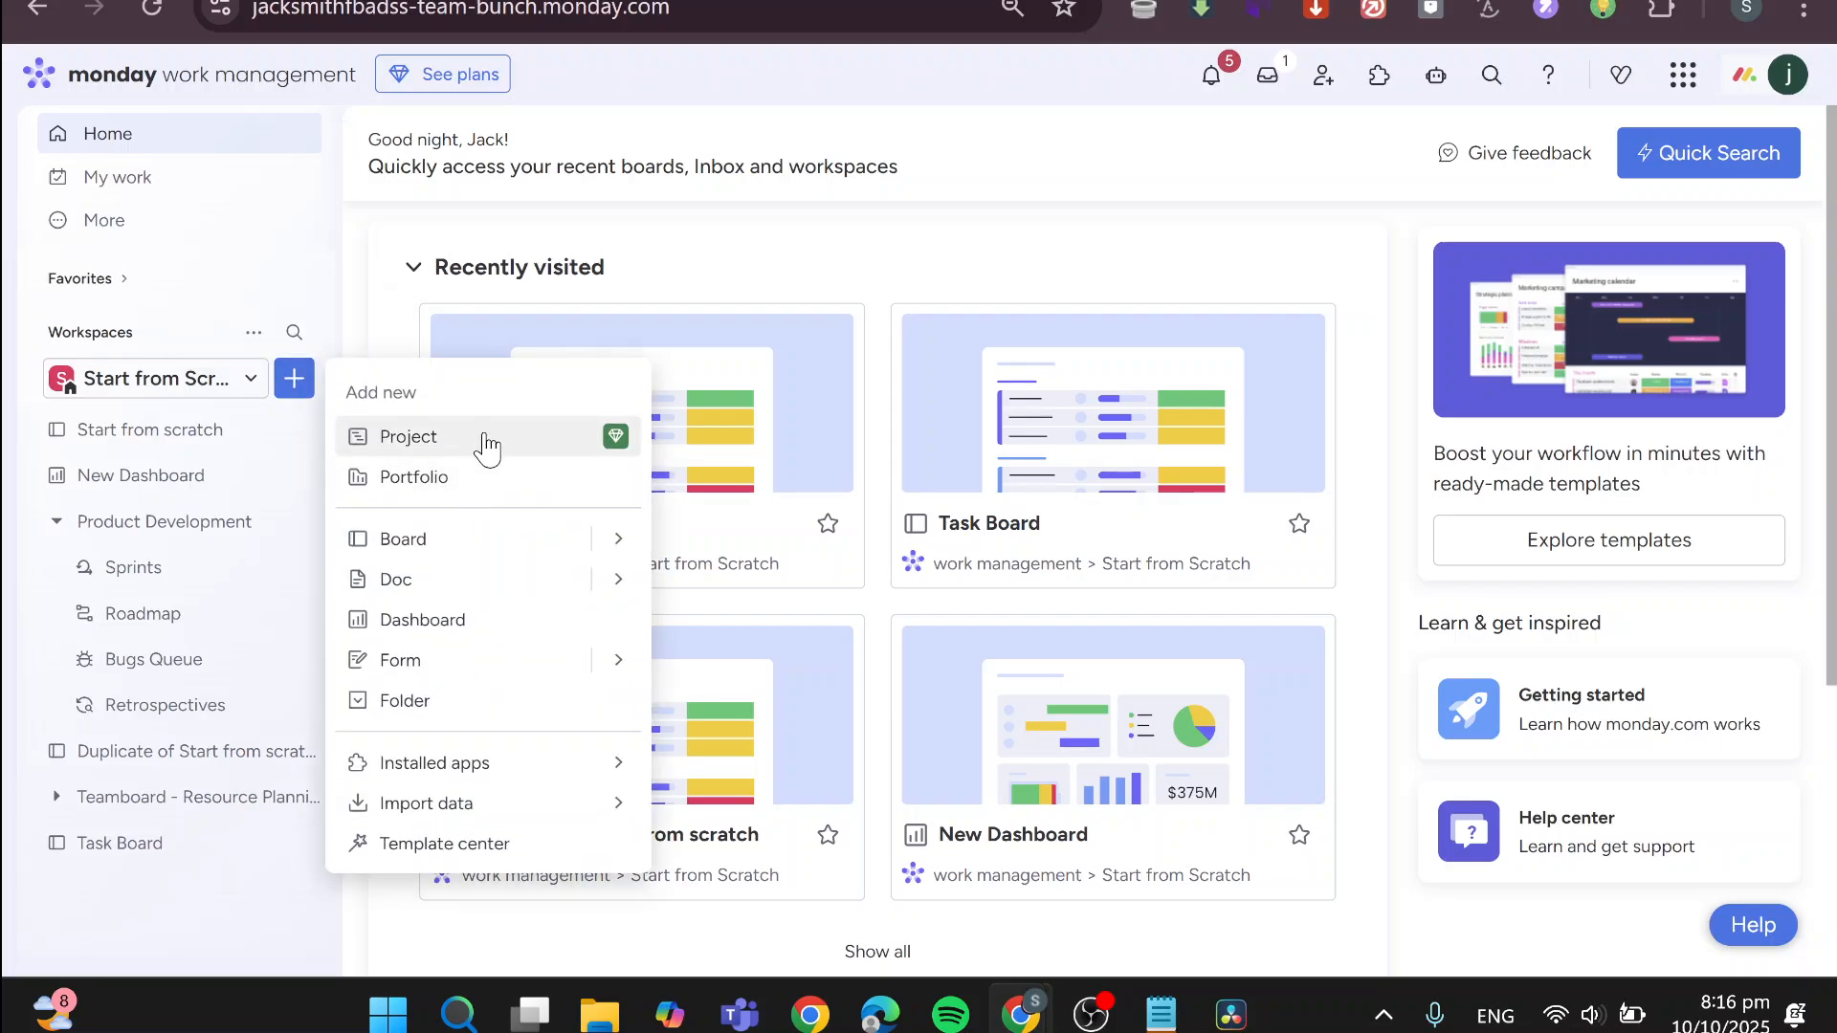
{"action": "mouse_move", "coordinate": [615, 538]}
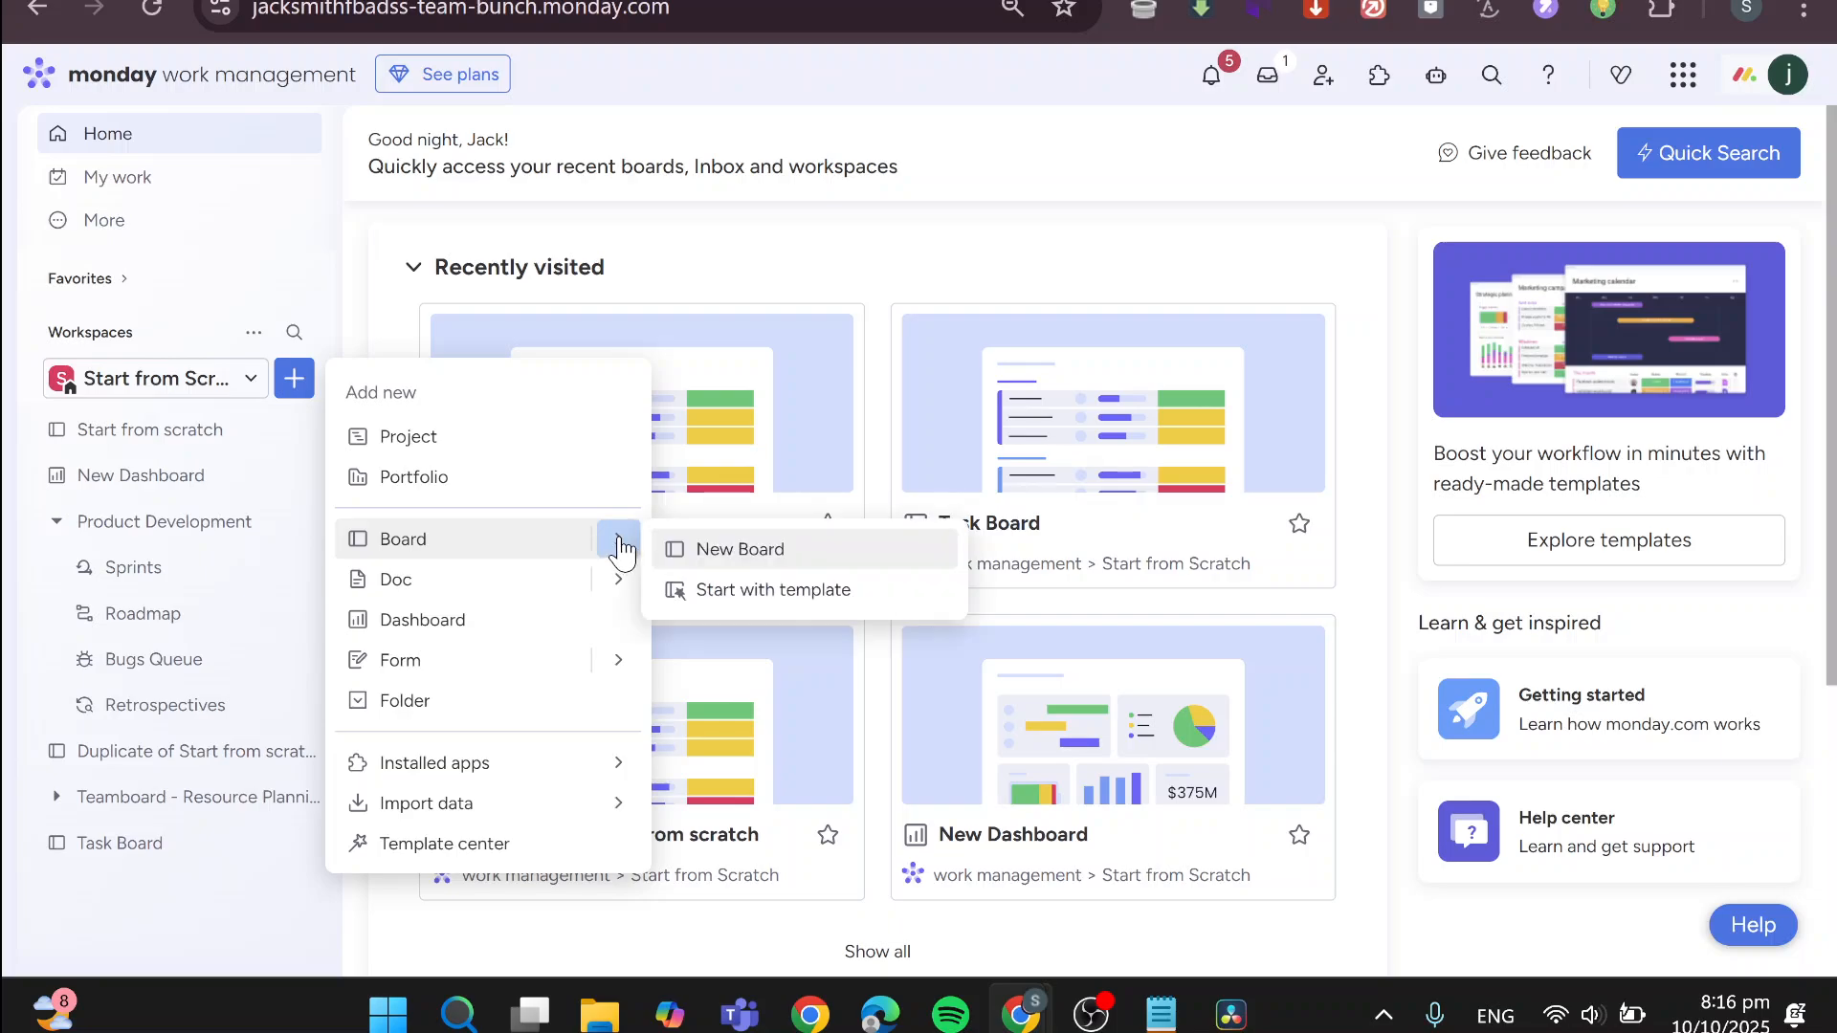
{"action": "left_click", "coordinate": [724, 593]}
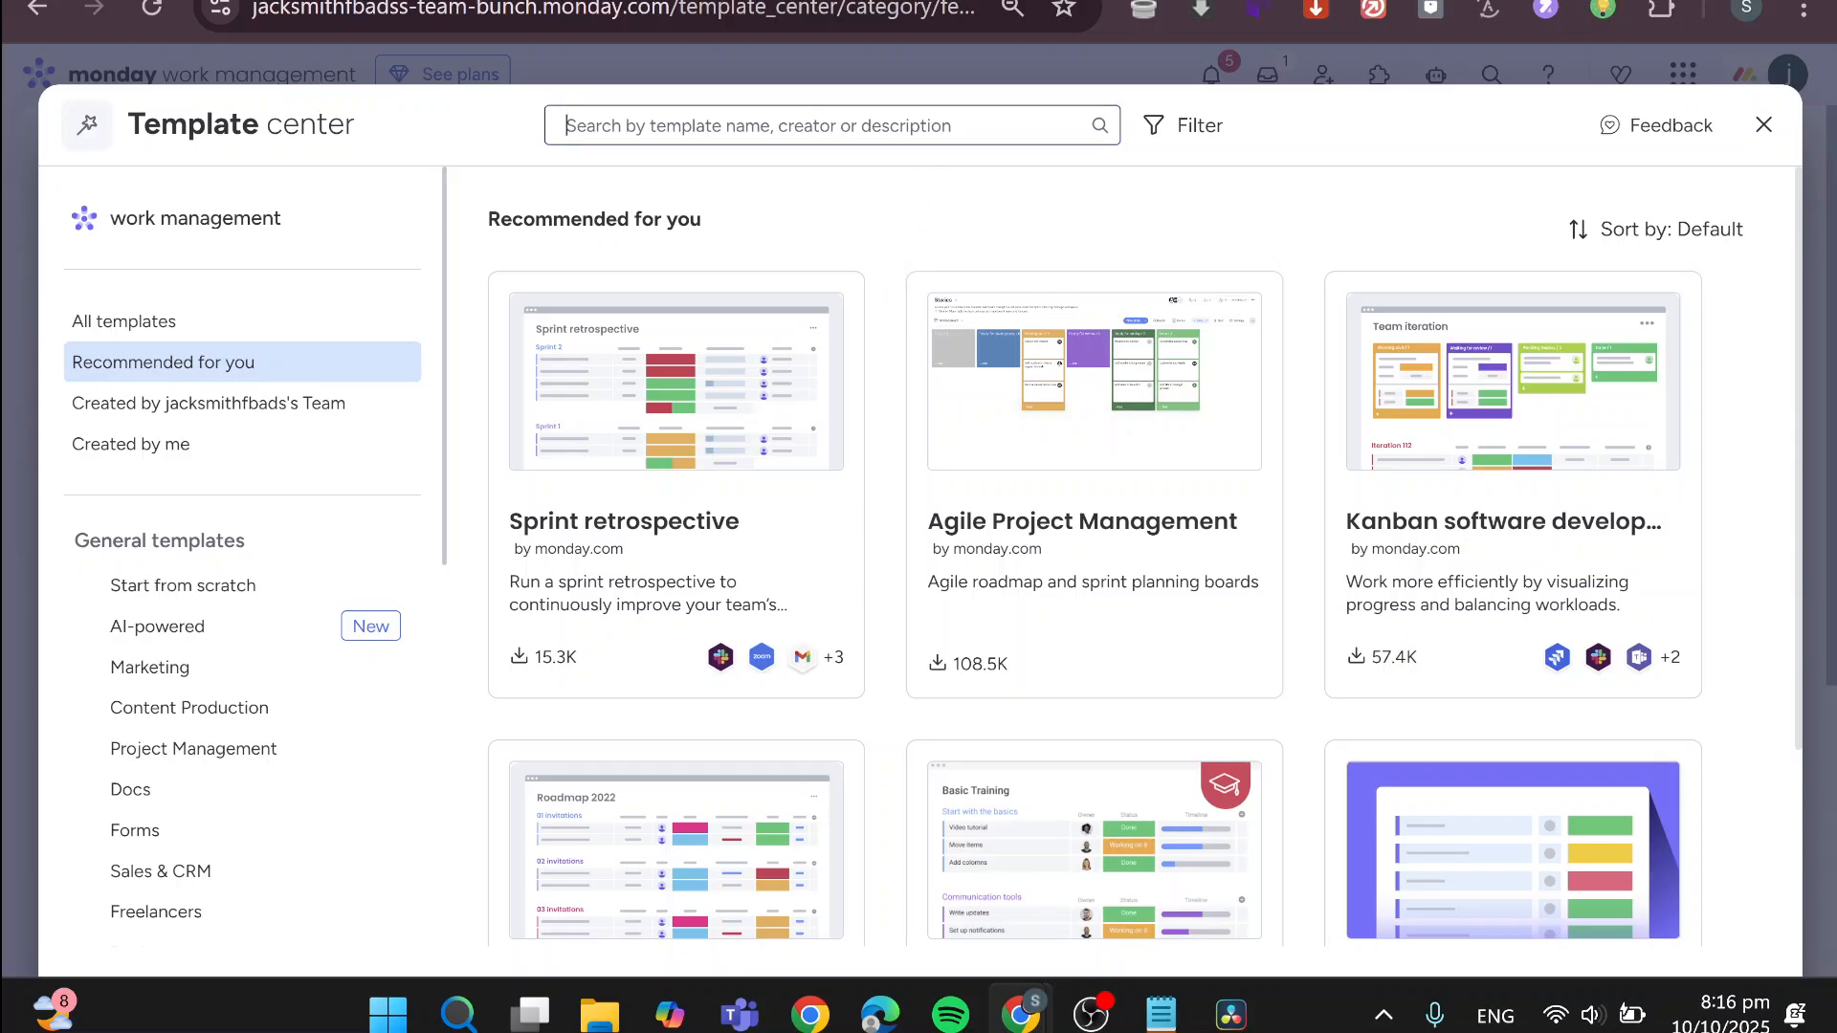
Try searching the templates for "interior" and for "architect"
{"action": "type", "text": "interior"}
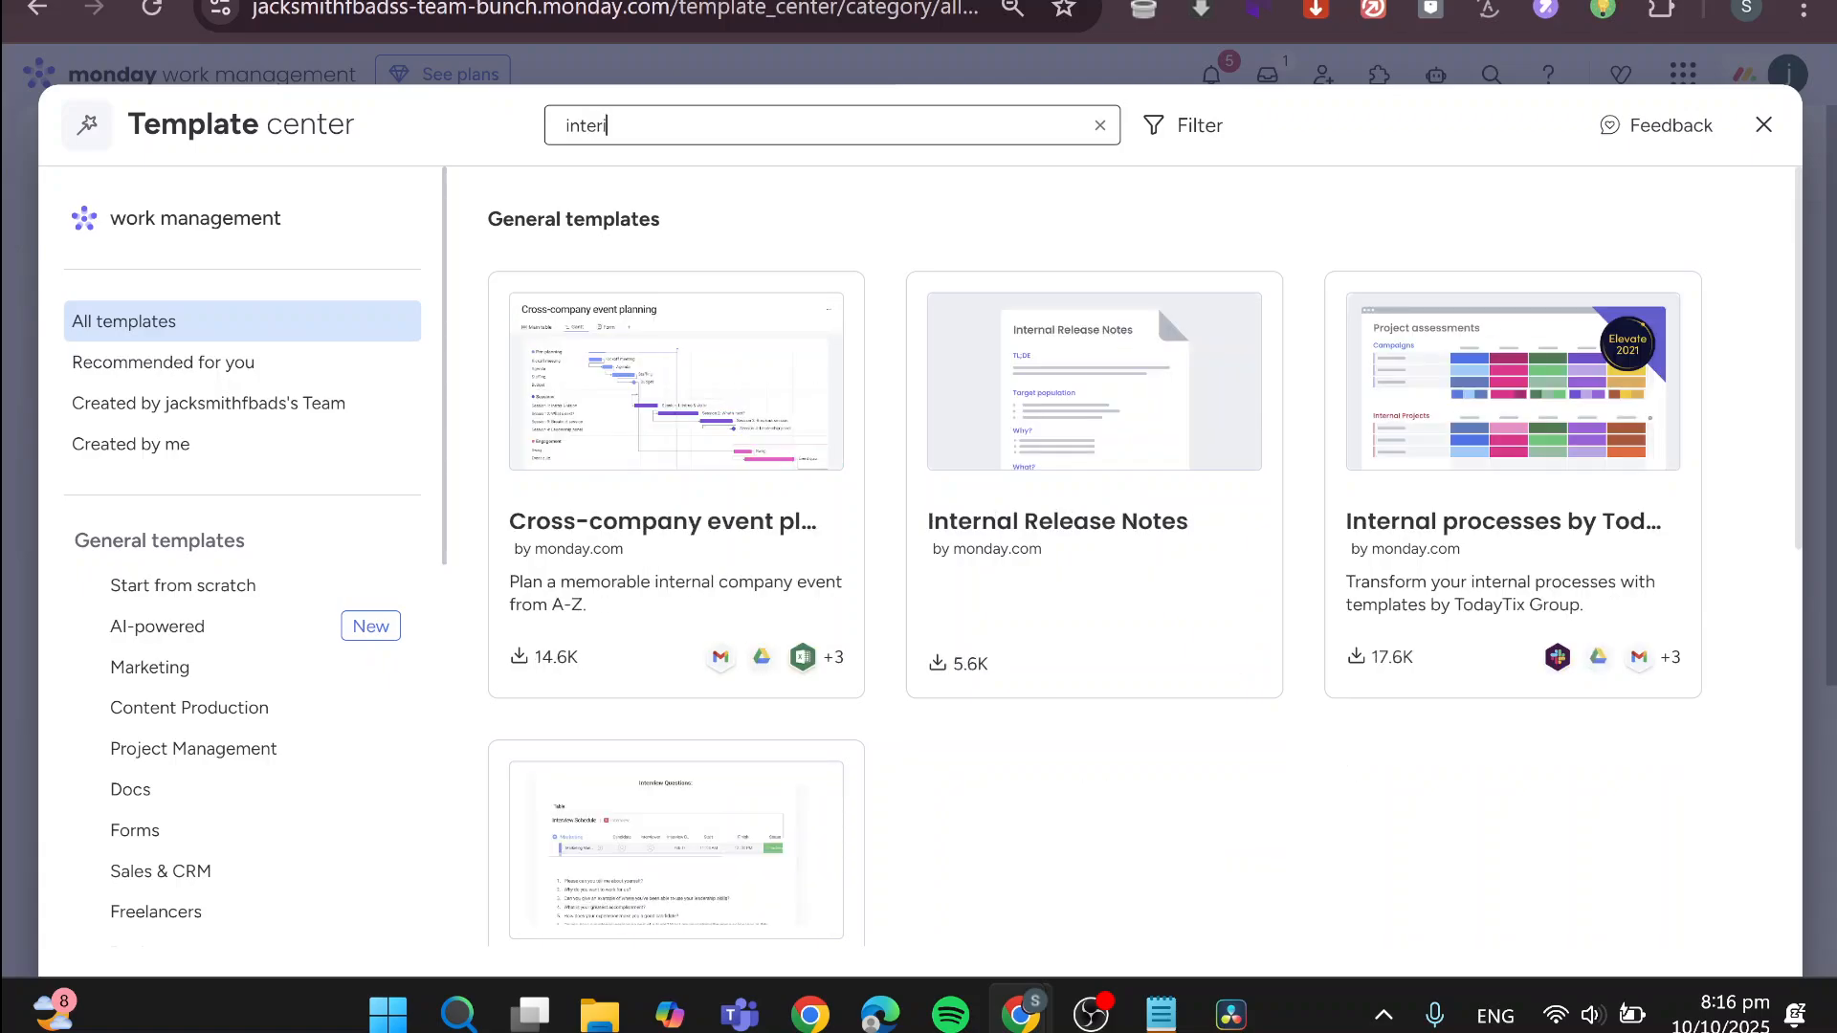
{"action": "key", "text": "BackSpace"}
{"action": "key", "text": "BackSpace"}
{"action": "key", "text": "BackSpace"}
{"action": "key", "text": "BackSpace"}
{"action": "key", "text": "BackSpace"}
{"action": "key", "text": "BackSpace"}
{"action": "key", "text": "BackSpace"}
{"action": "type", "text": "archite"}
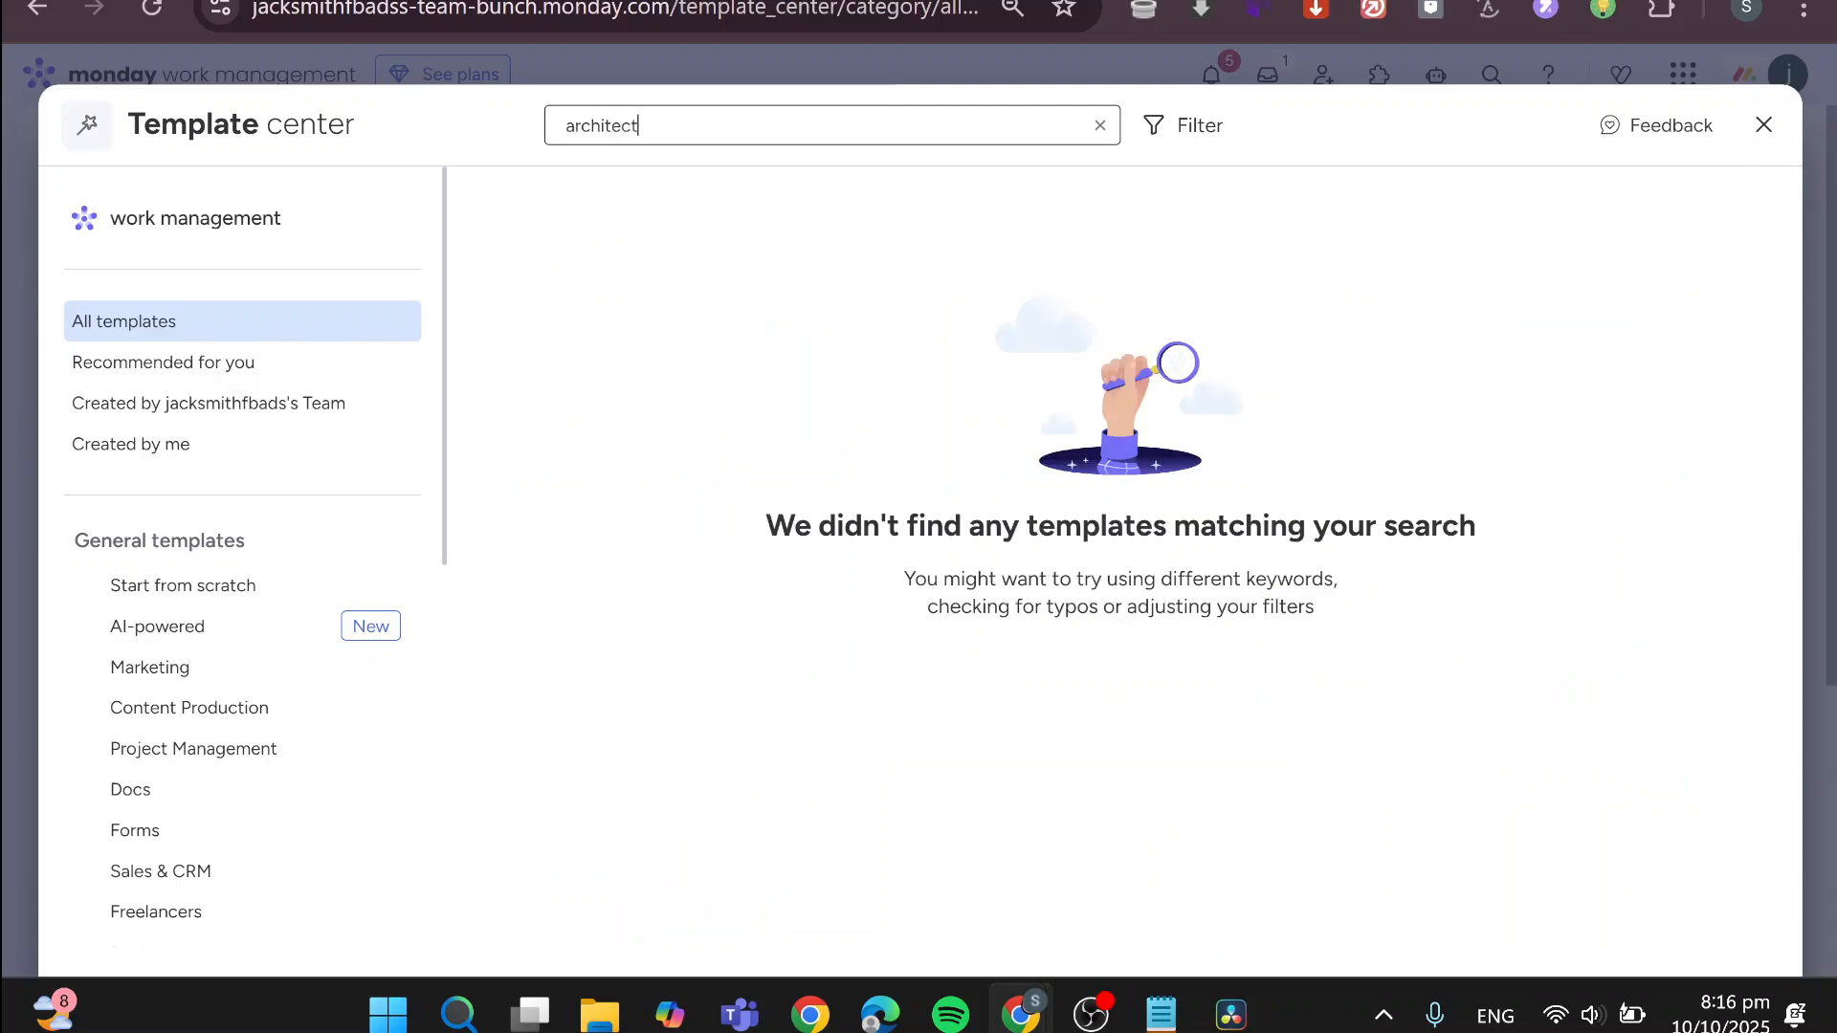
{"action": "type", "text": "ct"}
{"action": "key", "text": "BackSpace"}
{"action": "key", "text": "BackSpace"}
{"action": "key", "text": "BackSpace"}
{"action": "key", "text": "BackSpace"}
{"action": "key", "text": "BackSpace"}
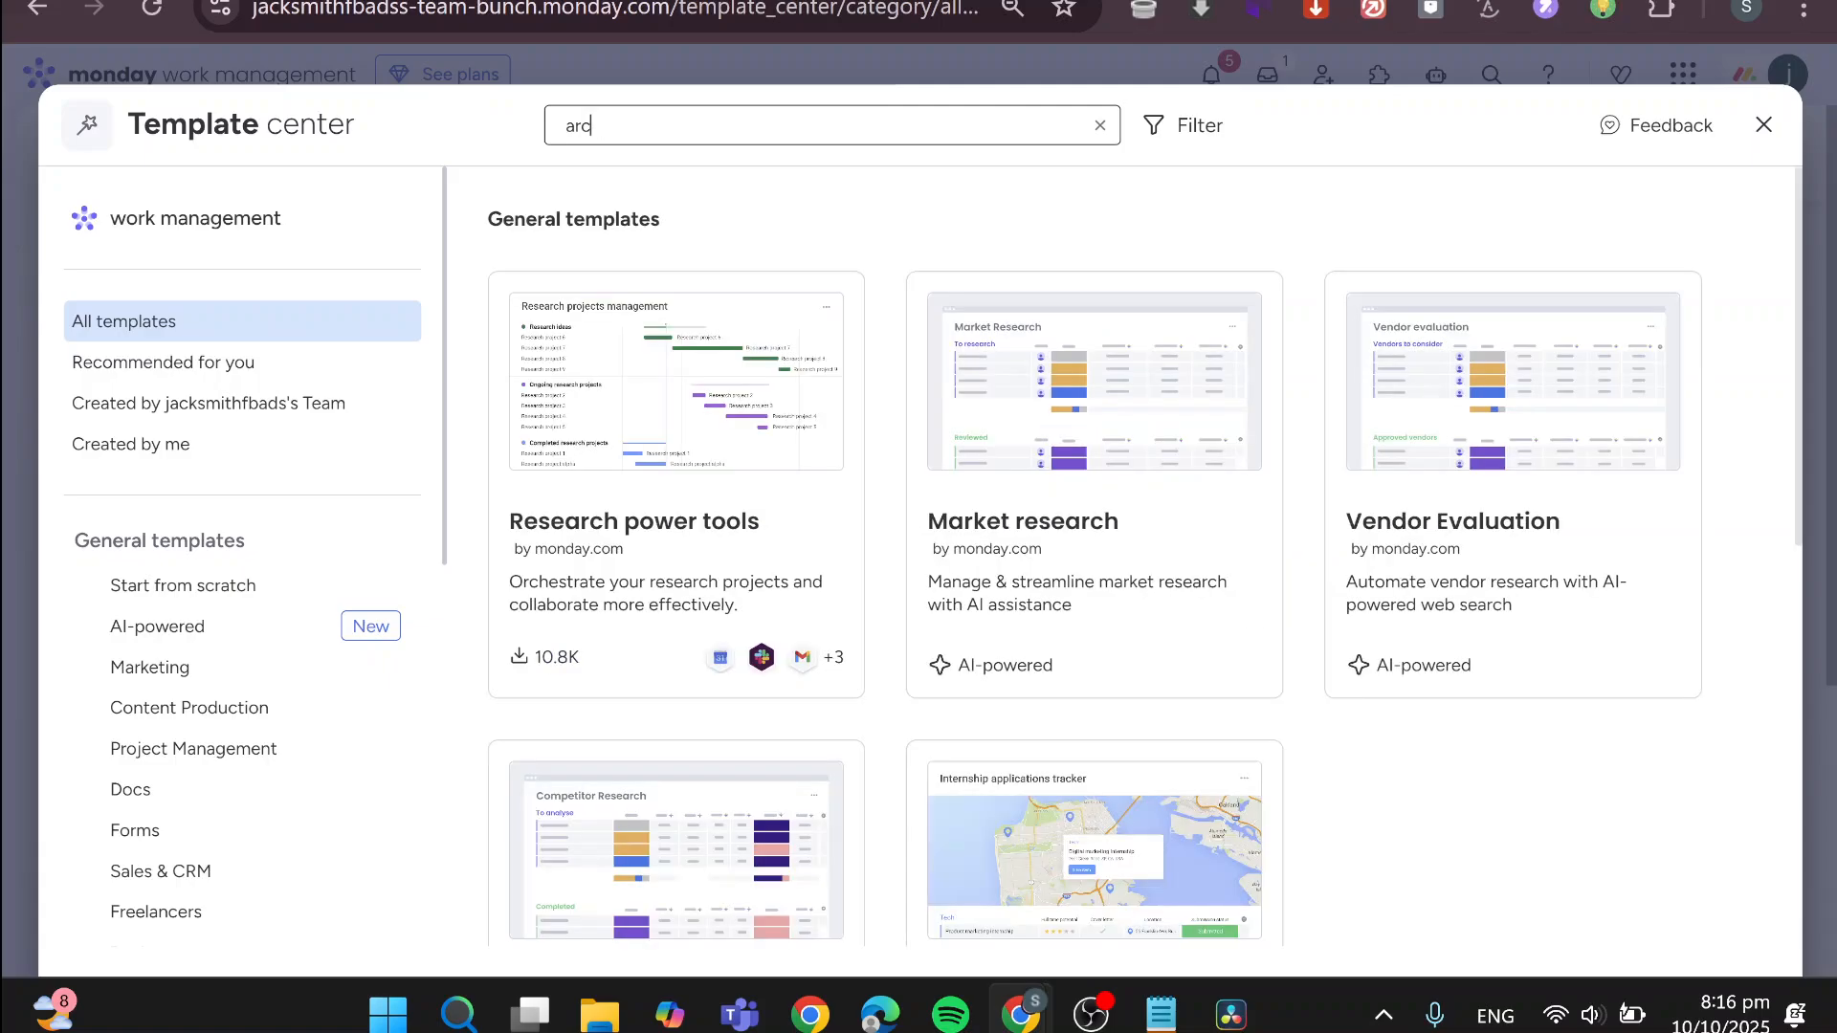
{"action": "key", "text": "BackSpace"}
{"action": "key", "text": "BackSpace"}
{"action": "key", "text": "BackSpace"}
Search the templates for "design" and open the Design weekly tasks template under the work management product templates
{"action": "type", "text": "desig"}
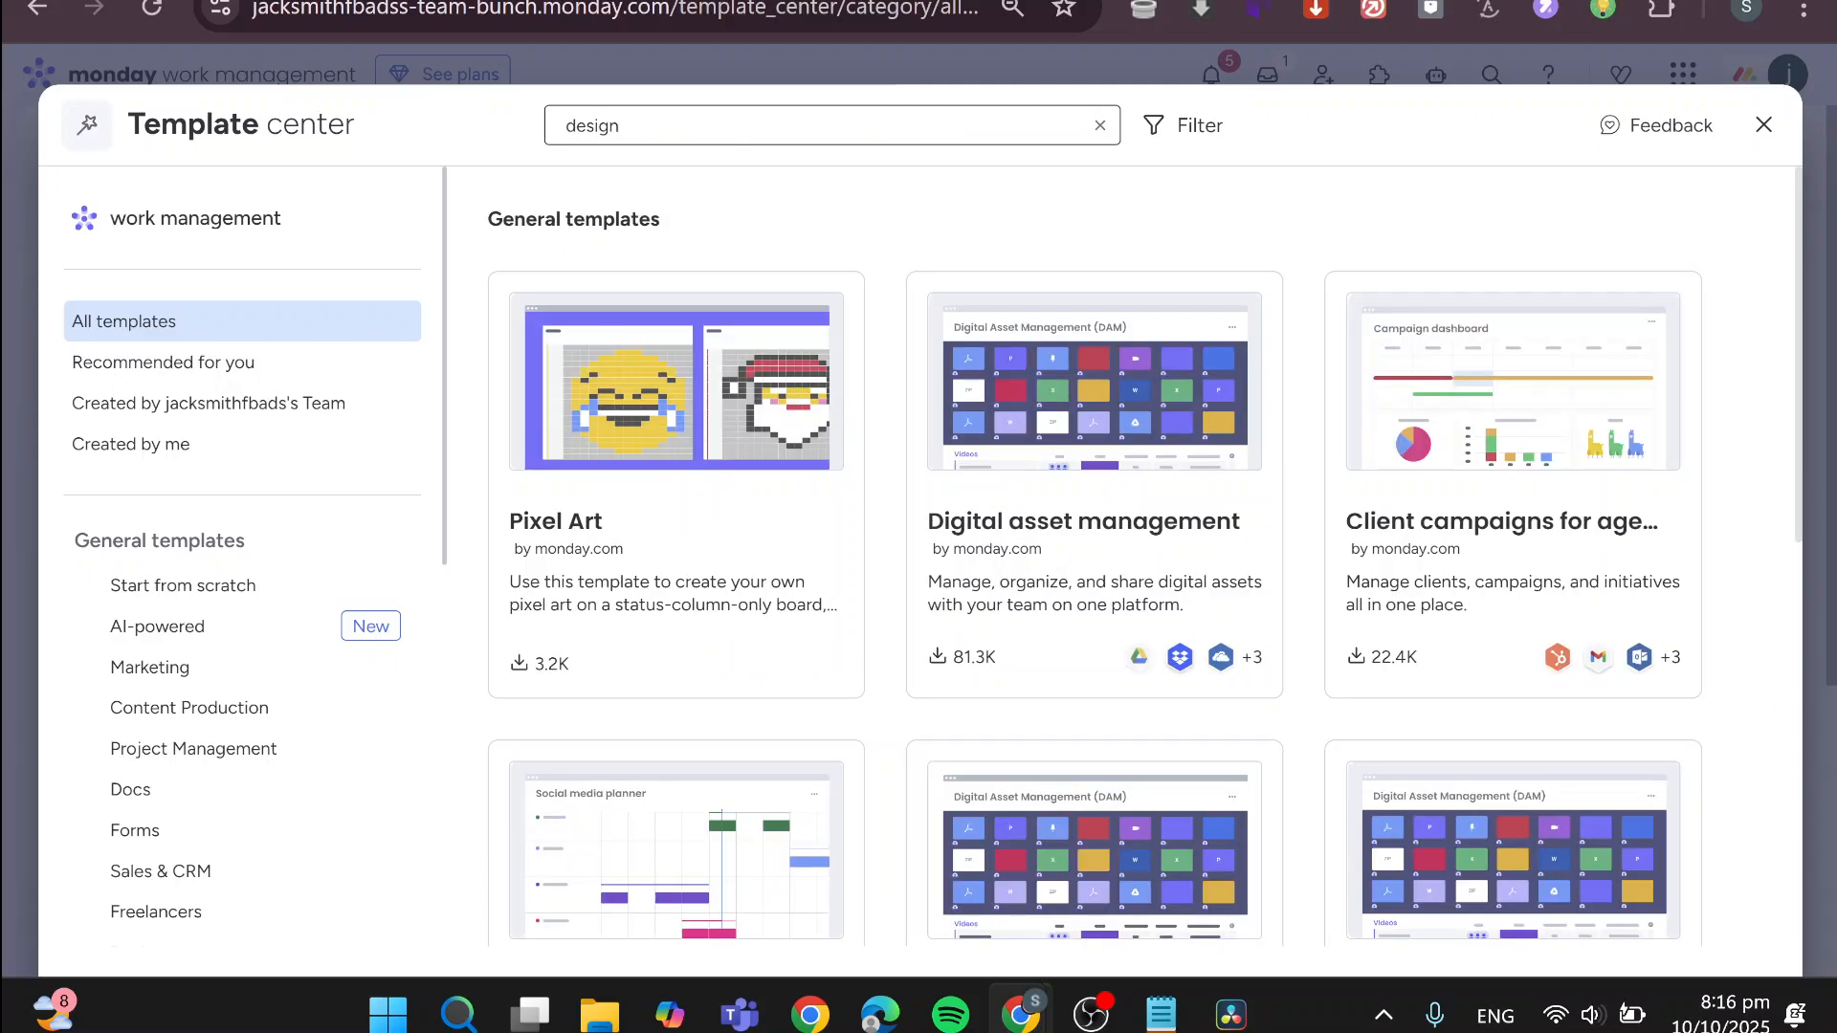
{"action": "type", "text": "n"}
{"action": "scroll", "coordinate": [1723, 369], "scroll_direction": "down", "scroll_amount": 3}
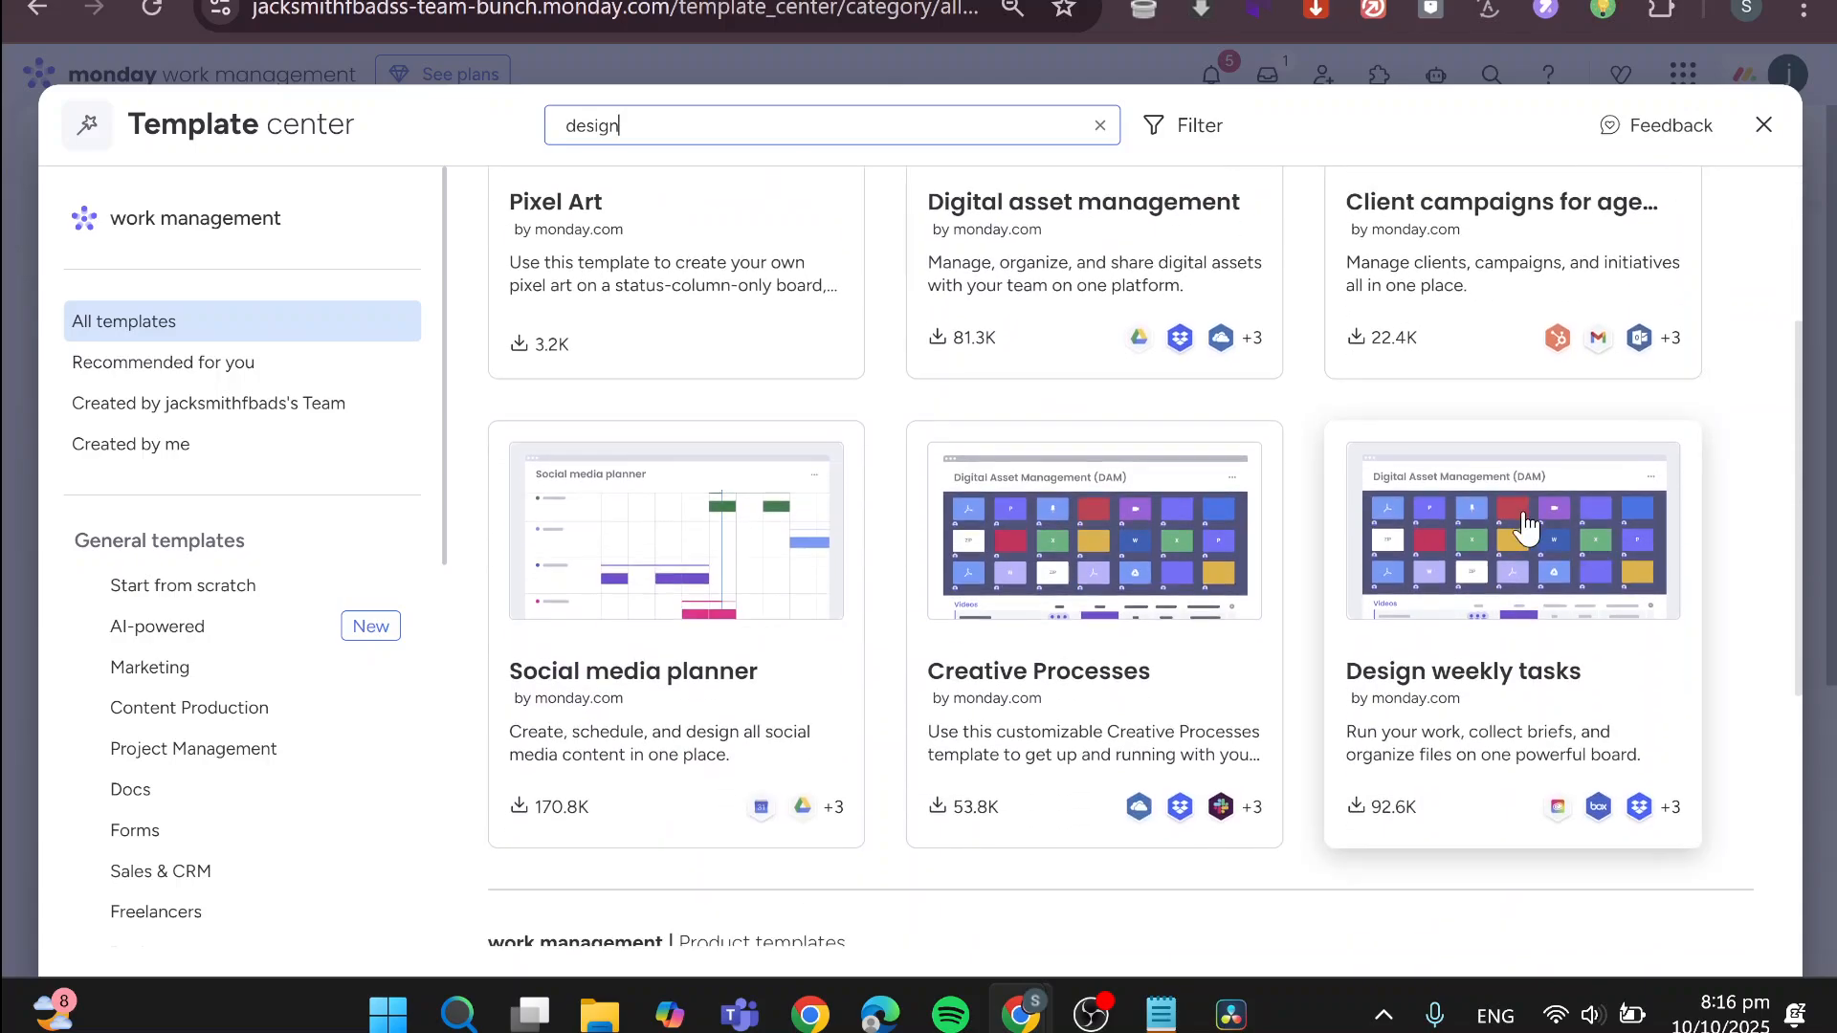
{"action": "scroll", "coordinate": [1121, 687], "scroll_direction": "down", "scroll_amount": 5}
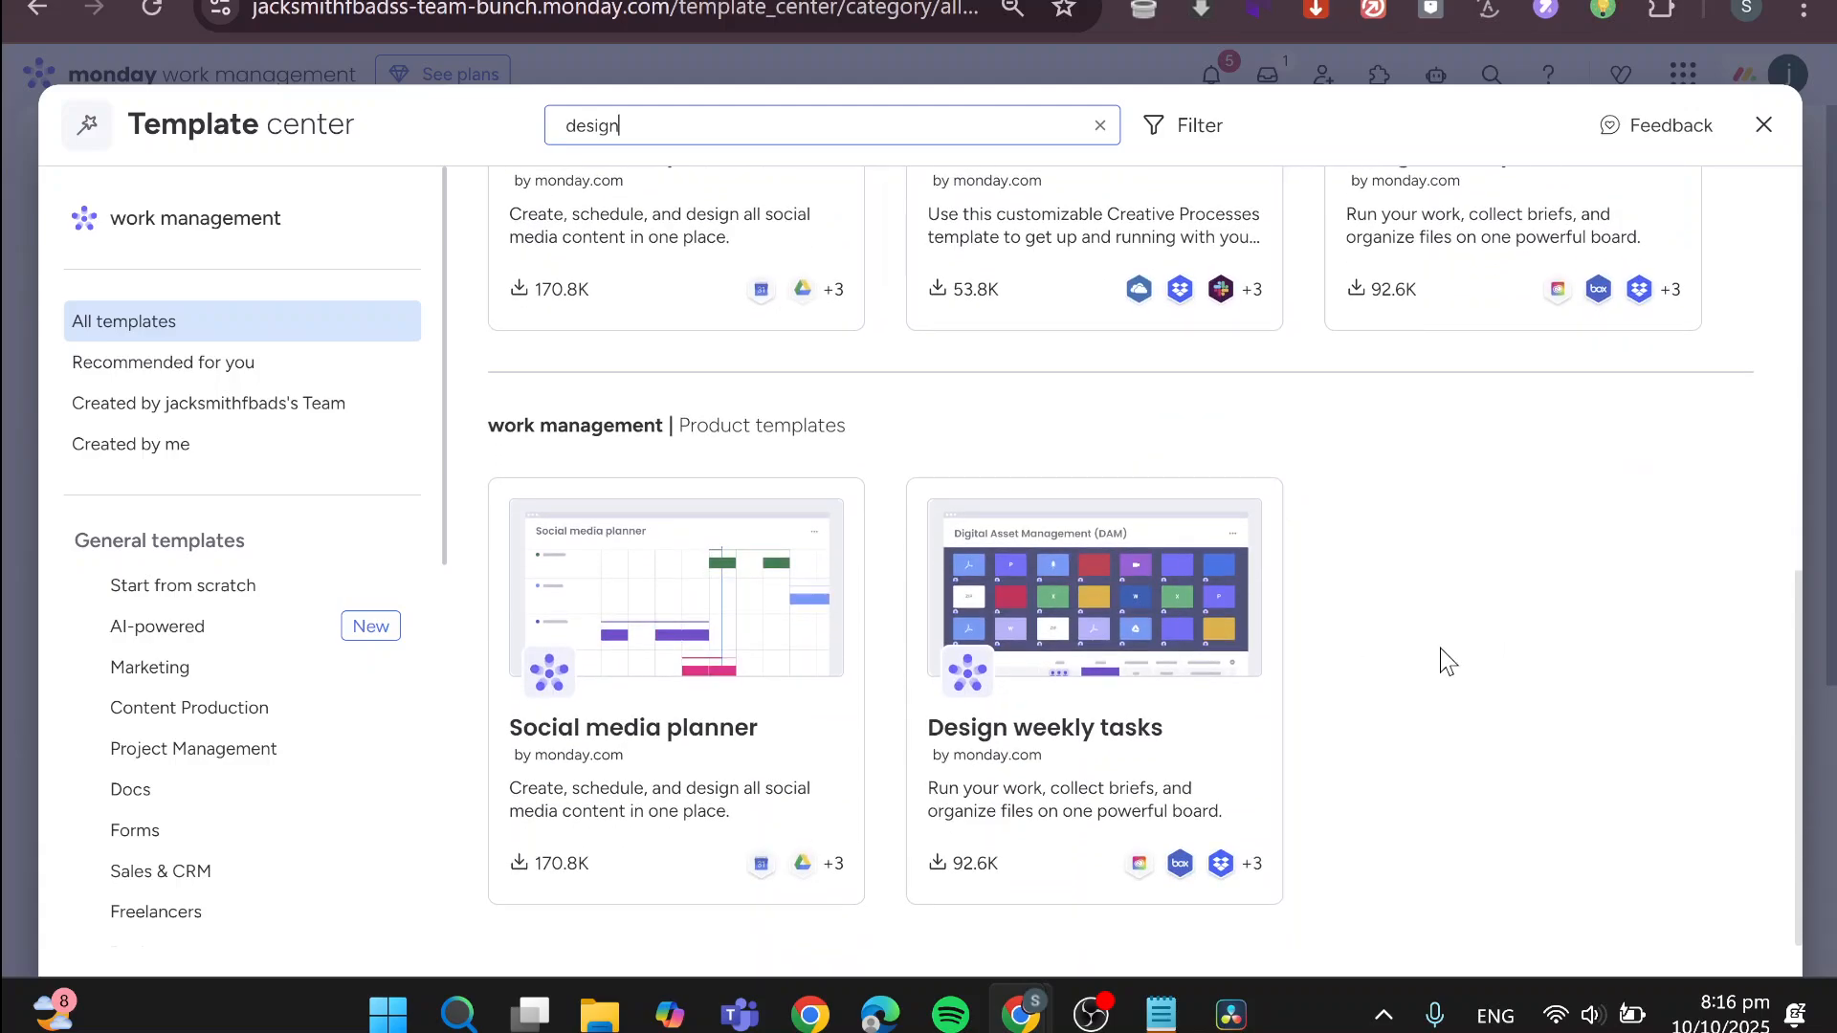
{"action": "left_click", "coordinate": [1118, 662]}
Look through the Design weekly tasks preview images and add the template to the workspace
{"action": "scroll", "coordinate": [1079, 737], "scroll_direction": "down", "scroll_amount": 1}
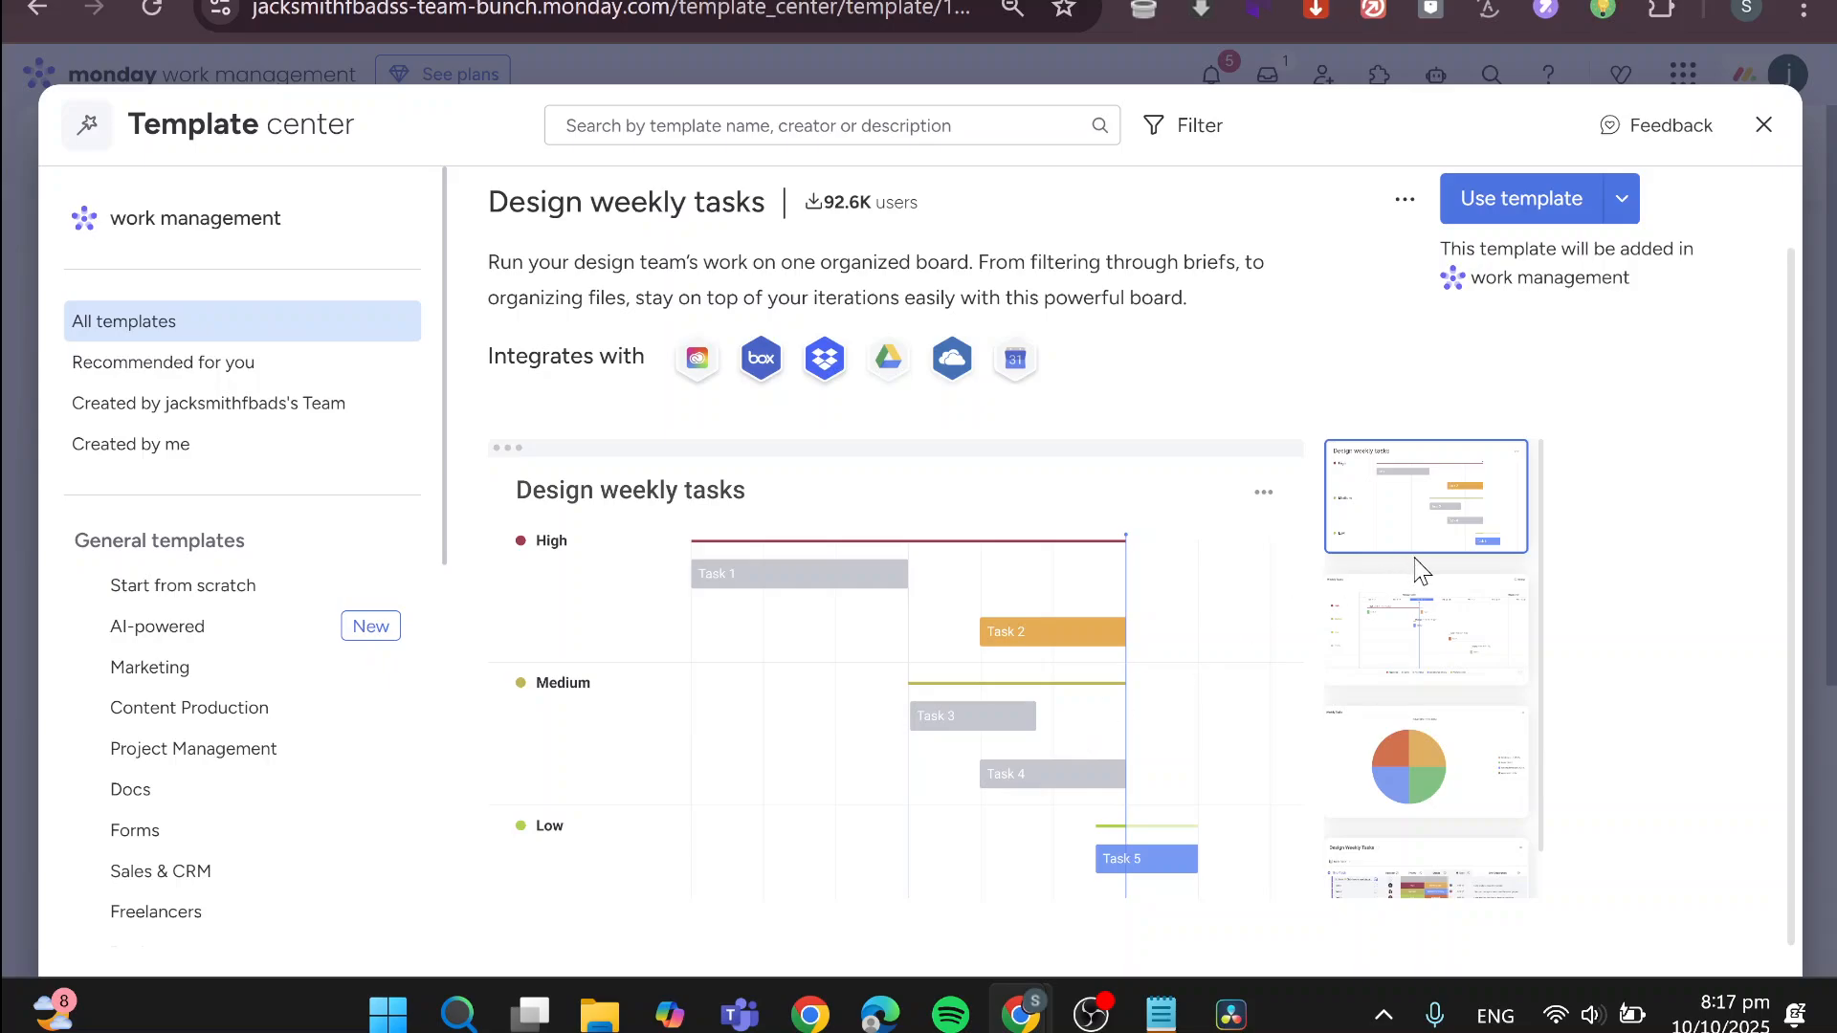
{"action": "left_click", "coordinate": [1444, 660]}
{"action": "left_click", "coordinate": [1473, 780]}
{"action": "left_click", "coordinate": [1479, 880]}
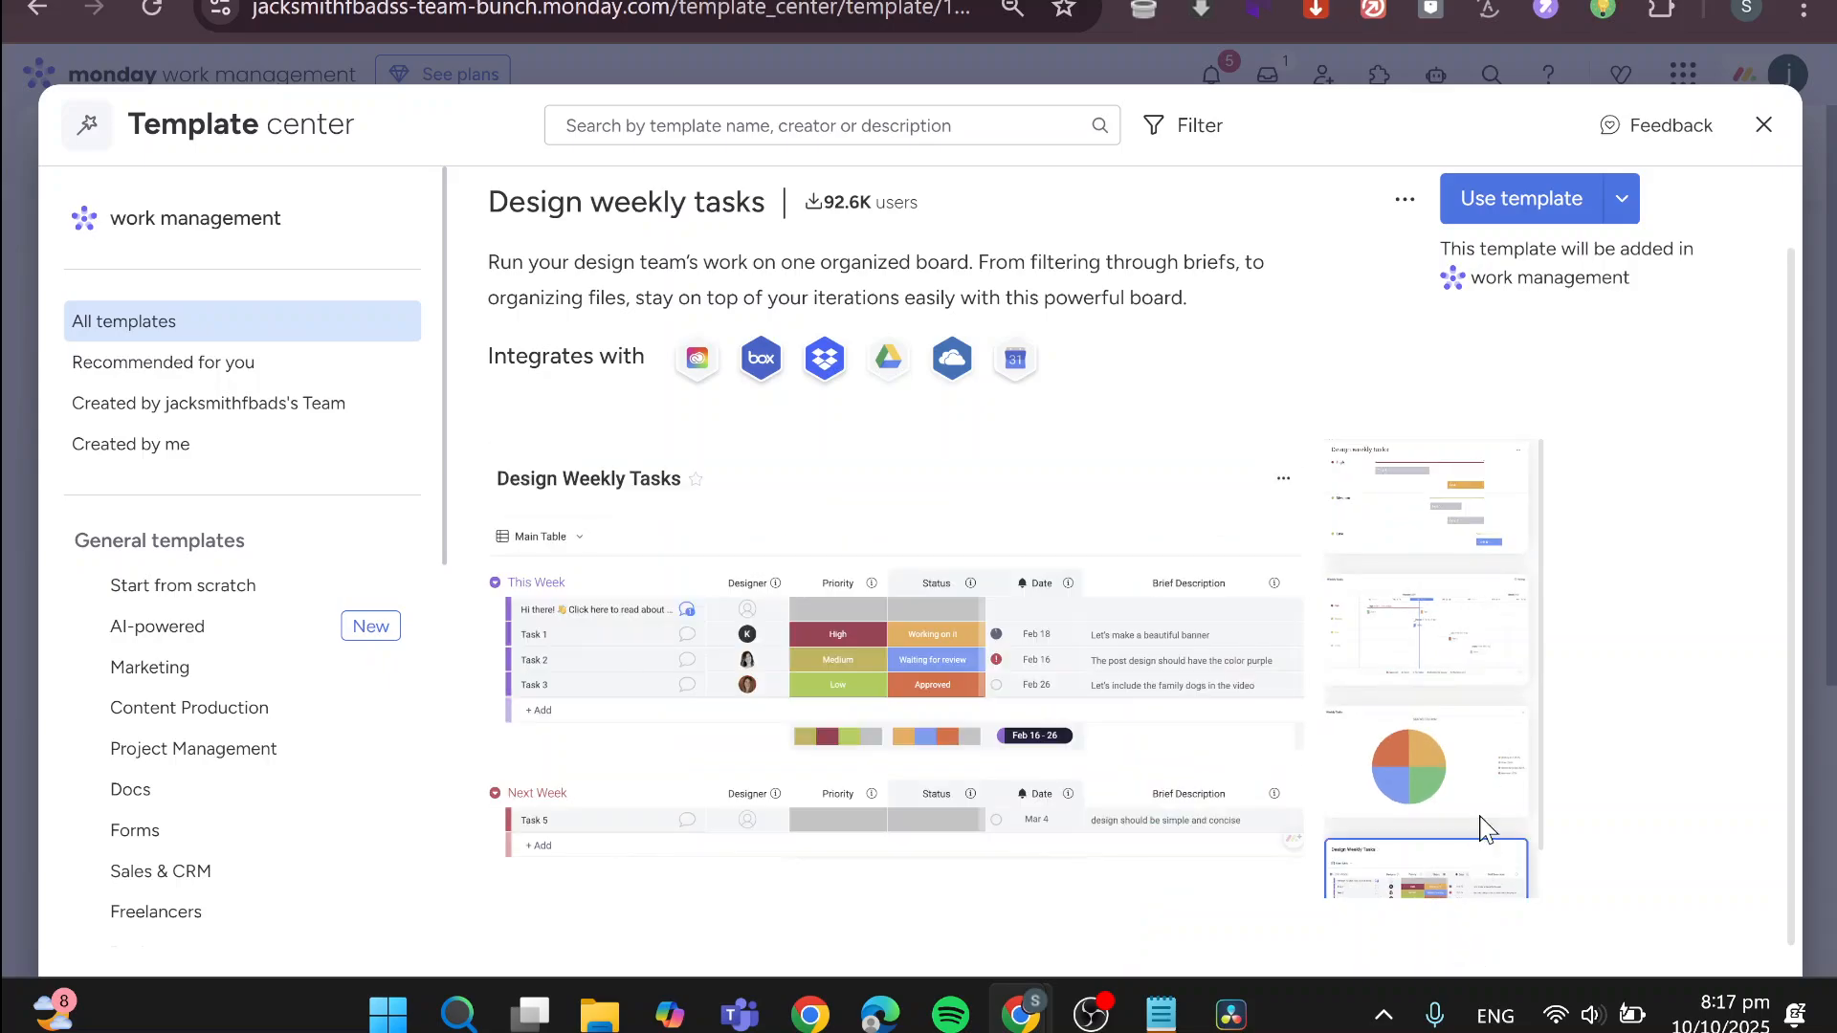
{"action": "left_click", "coordinate": [1561, 203]}
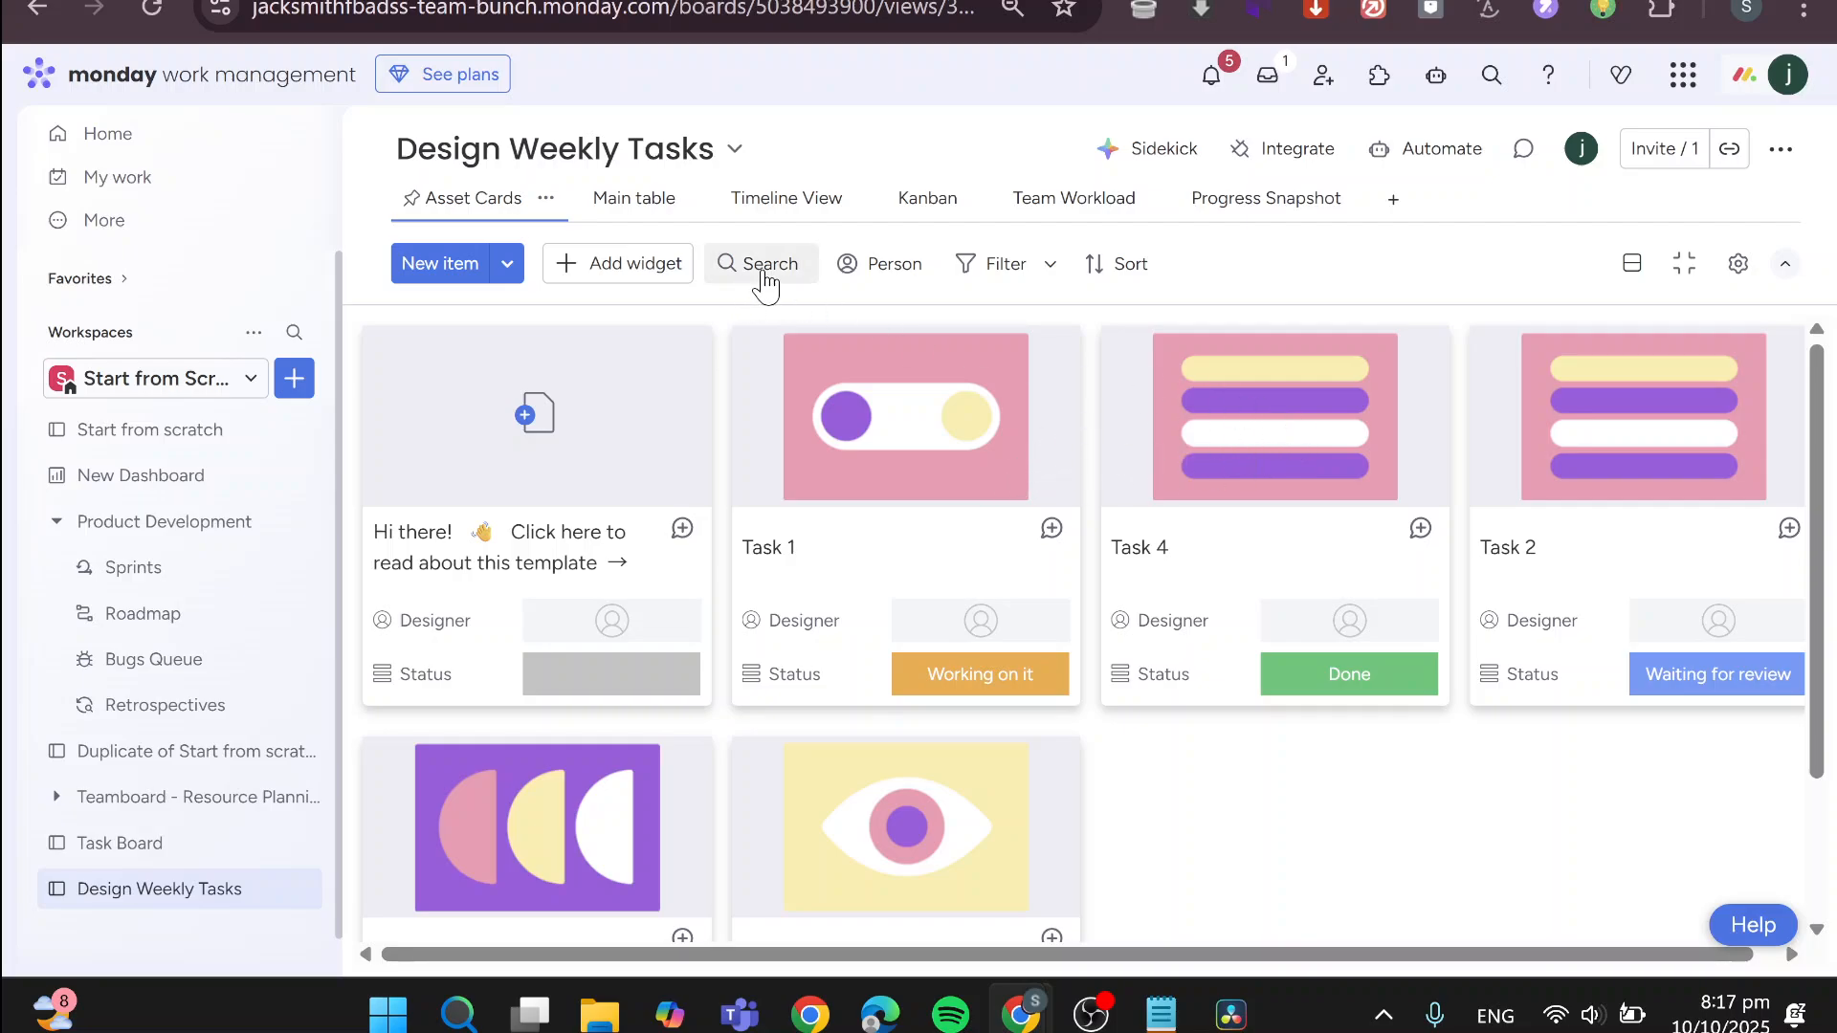
View Task 1's asset image and its file gallery, and close the preview
{"action": "left_click", "coordinate": [869, 432]}
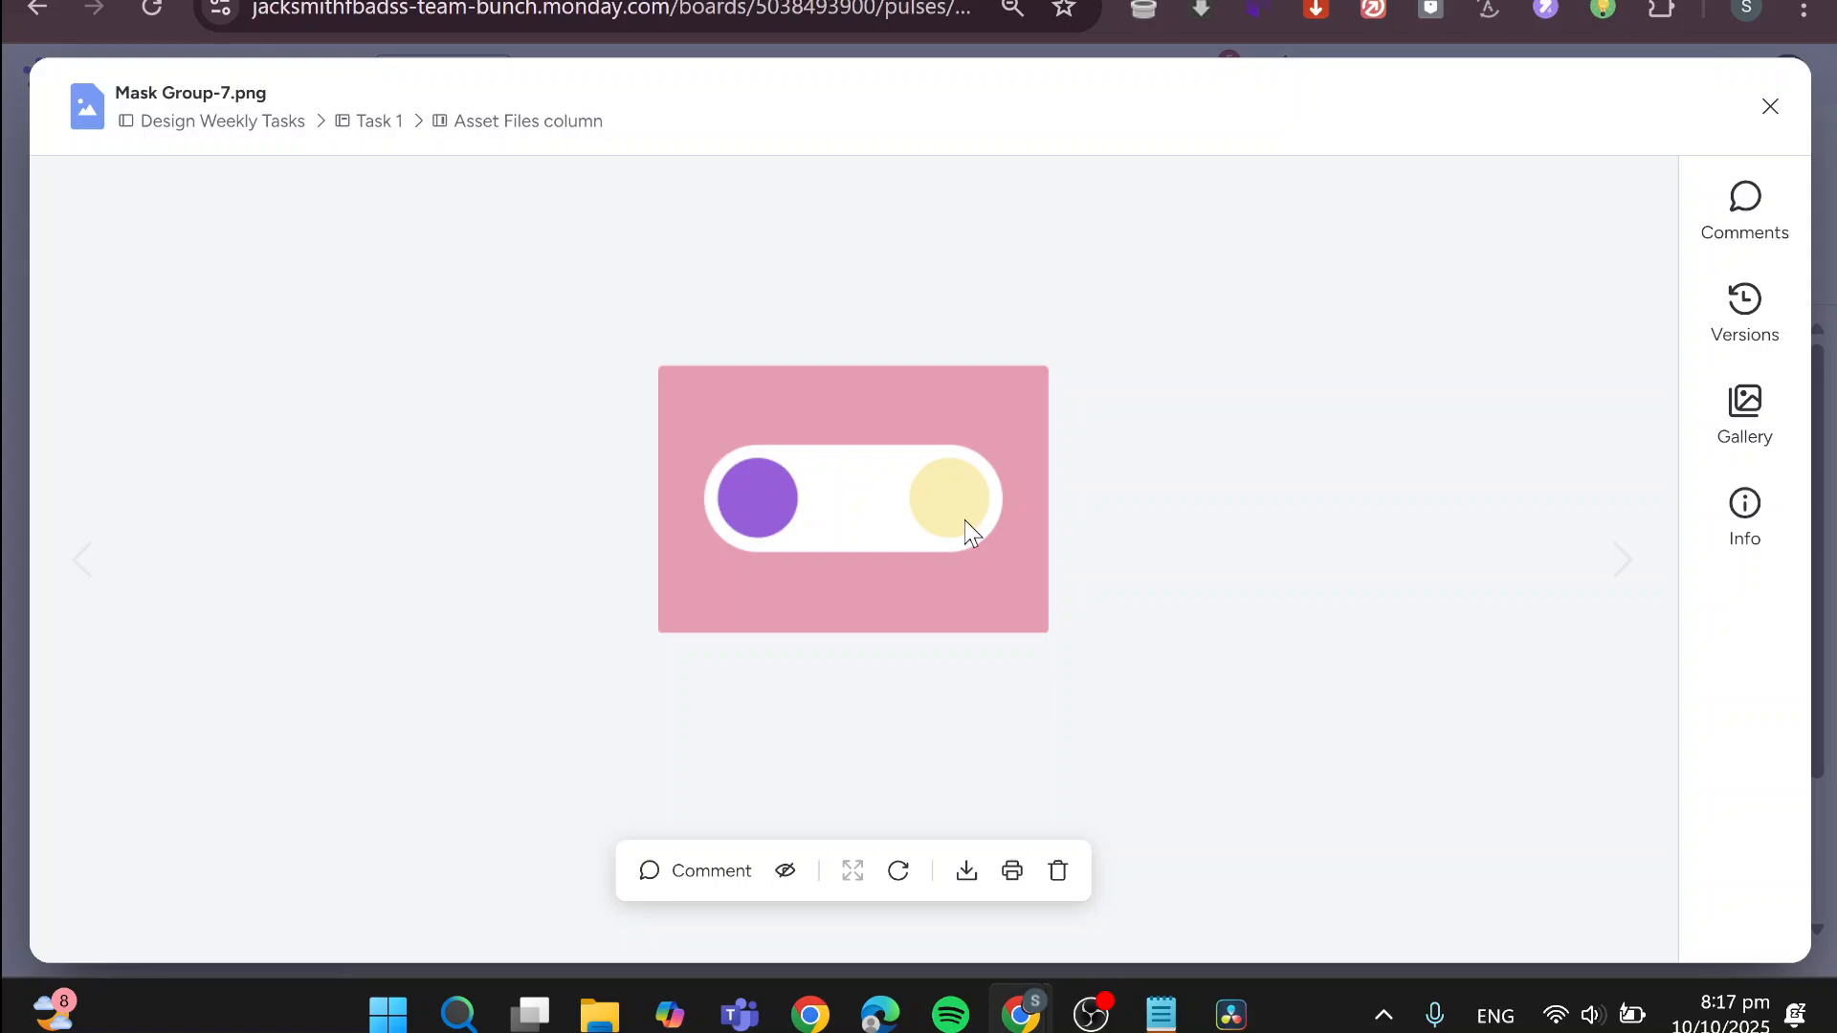
{"action": "left_click", "coordinate": [1759, 426]}
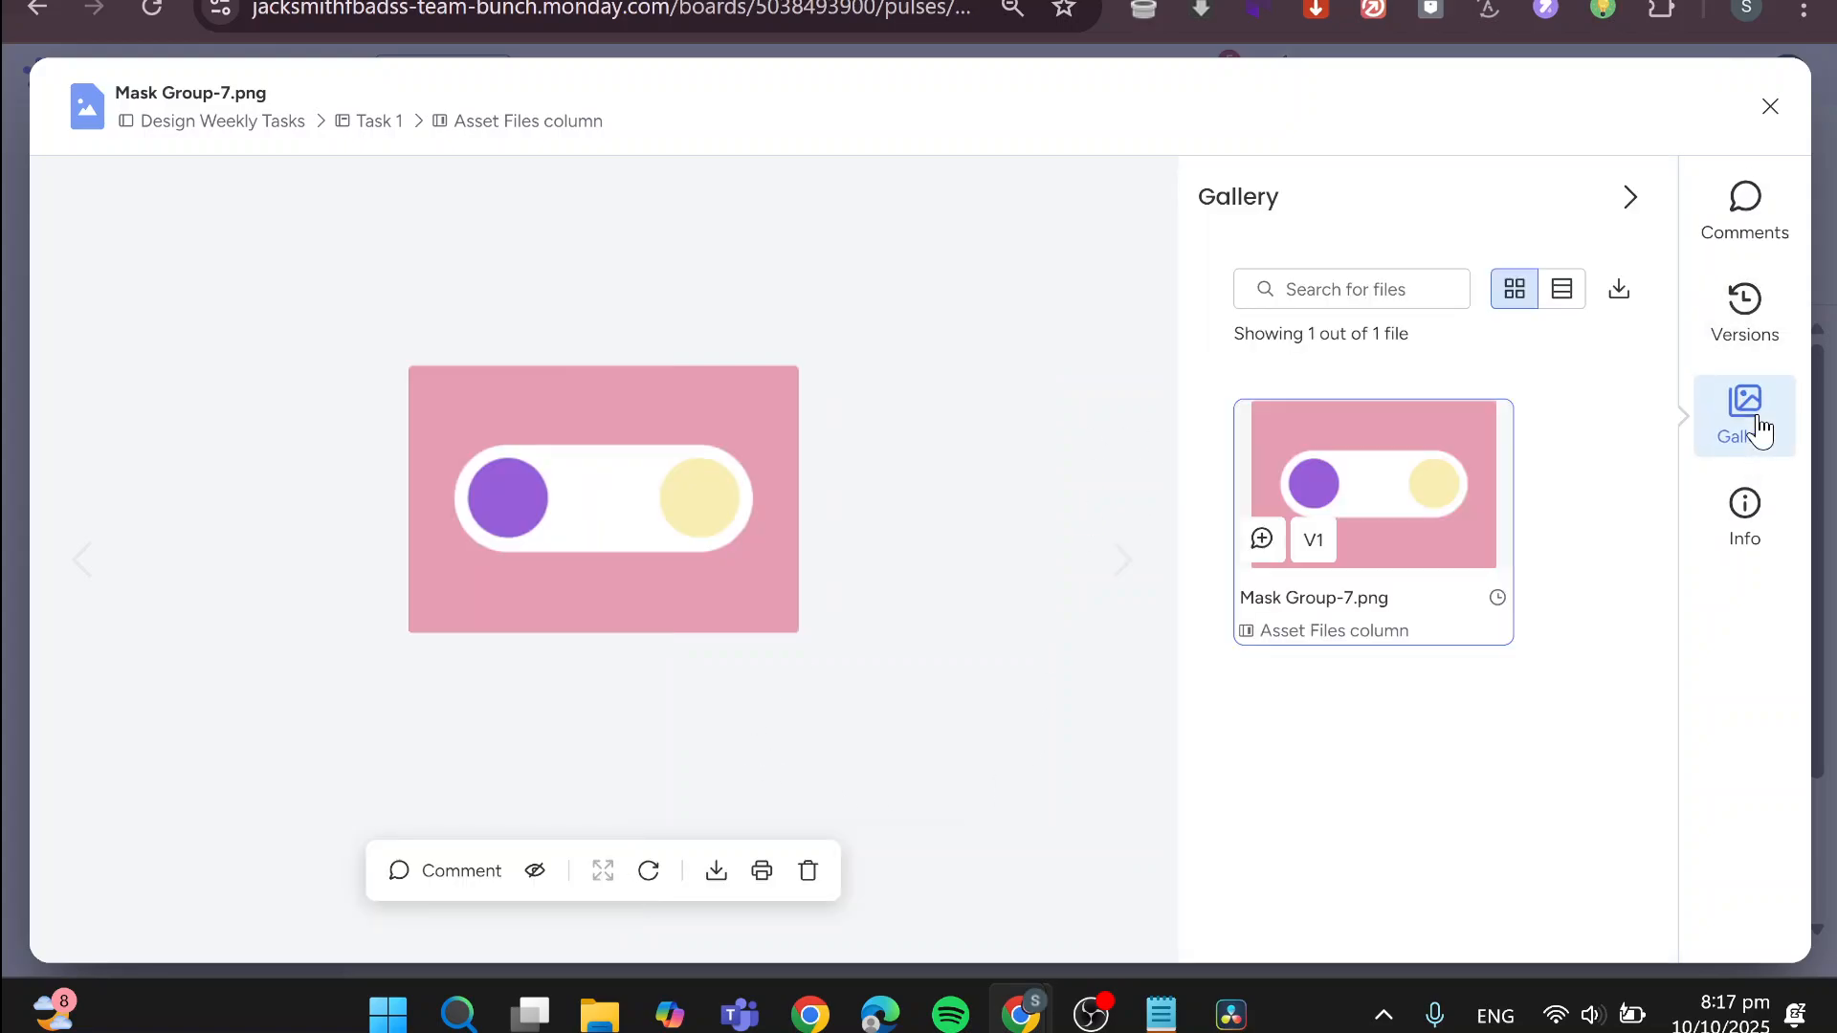
{"action": "left_click", "coordinate": [1770, 108]}
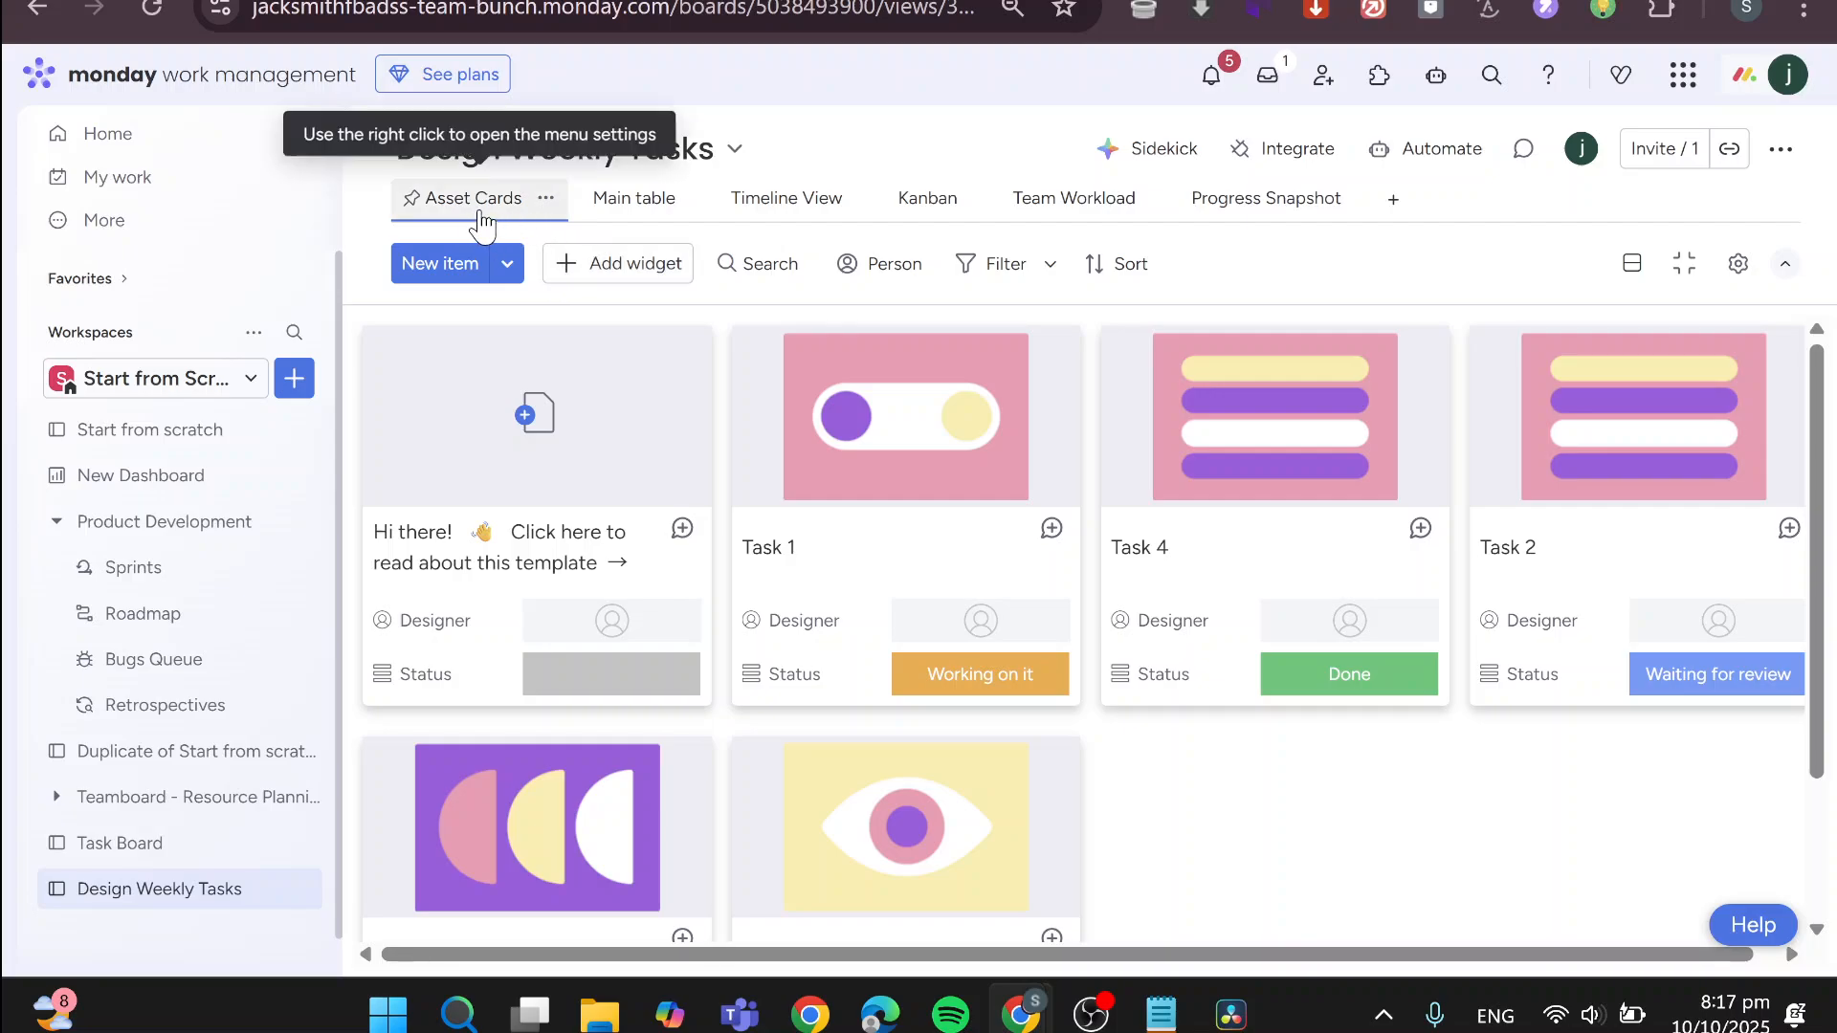
Switch the board to its Main table view and widen the Item and Designer columns
{"action": "left_click", "coordinate": [648, 198]}
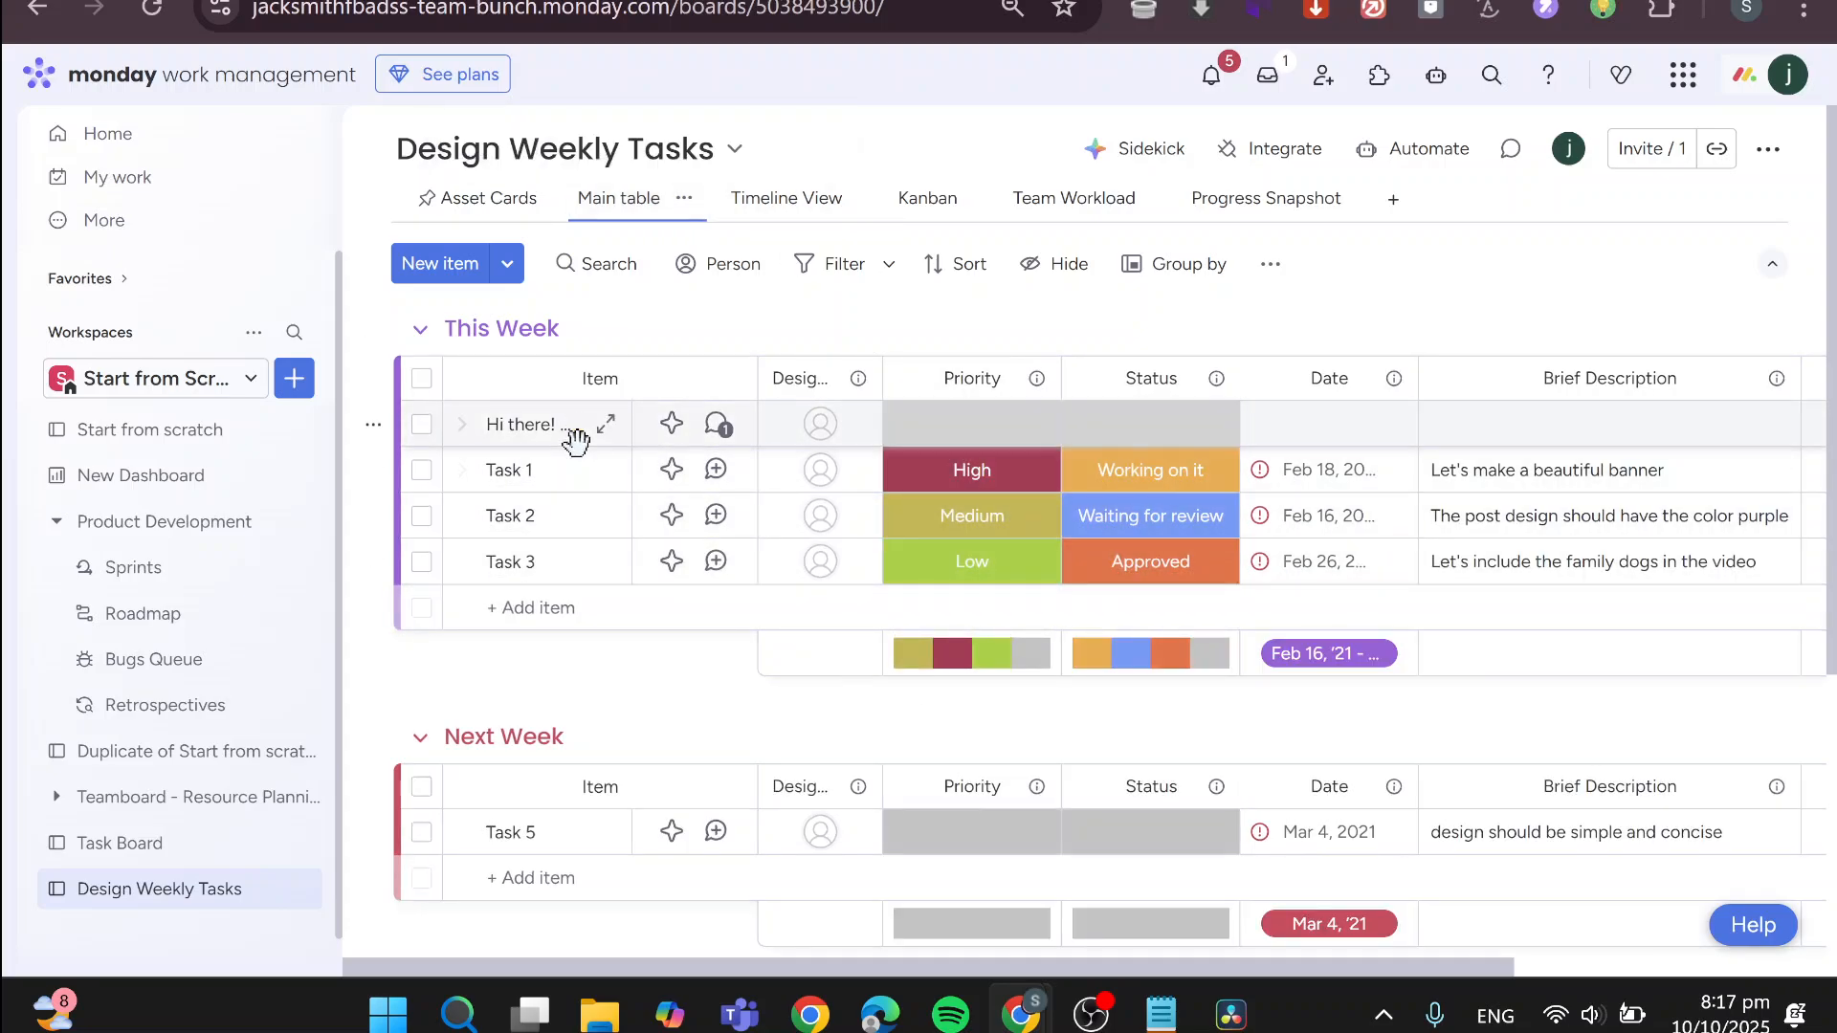
{"action": "left_click_drag", "start_coordinate": [754, 371], "coordinate": [924, 373]}
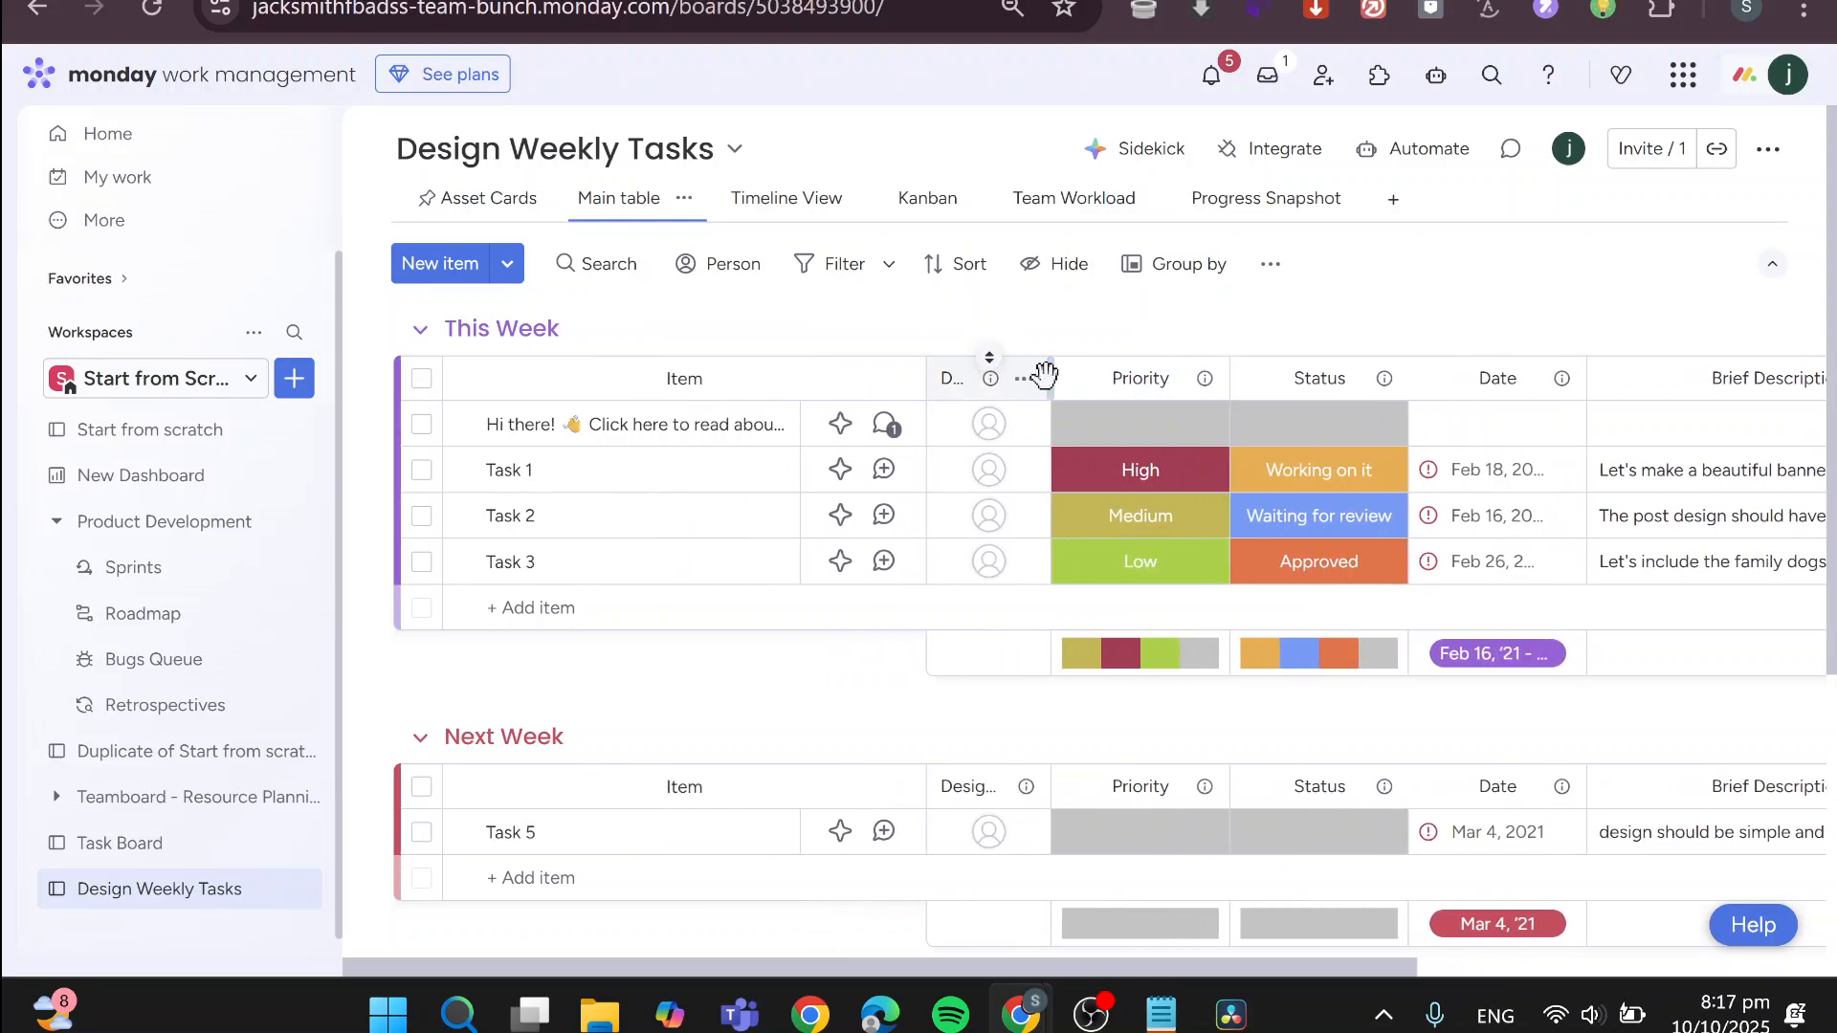
{"action": "left_click_drag", "start_coordinate": [1051, 373], "coordinate": [1187, 373]}
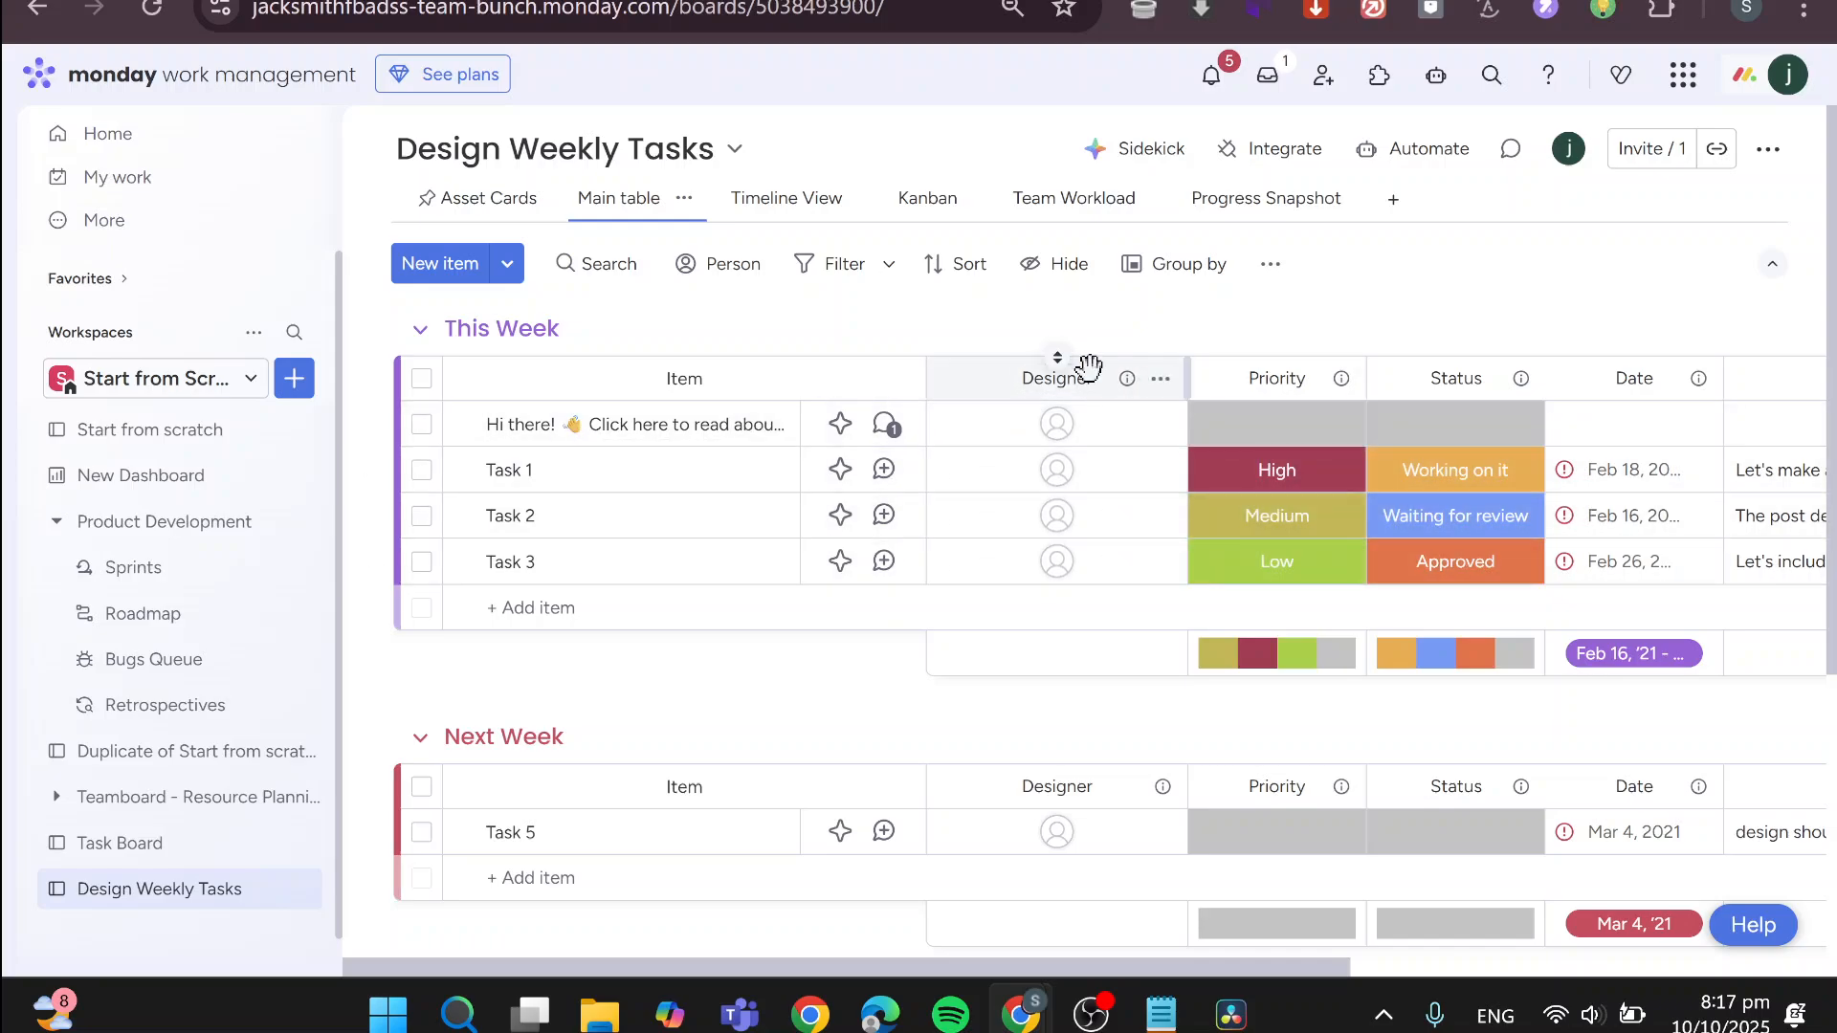
Replace Task 1's brief description with "Make Wall Paint"
{"action": "left_click_drag", "start_coordinate": [1225, 967], "coordinate": [1402, 966]}
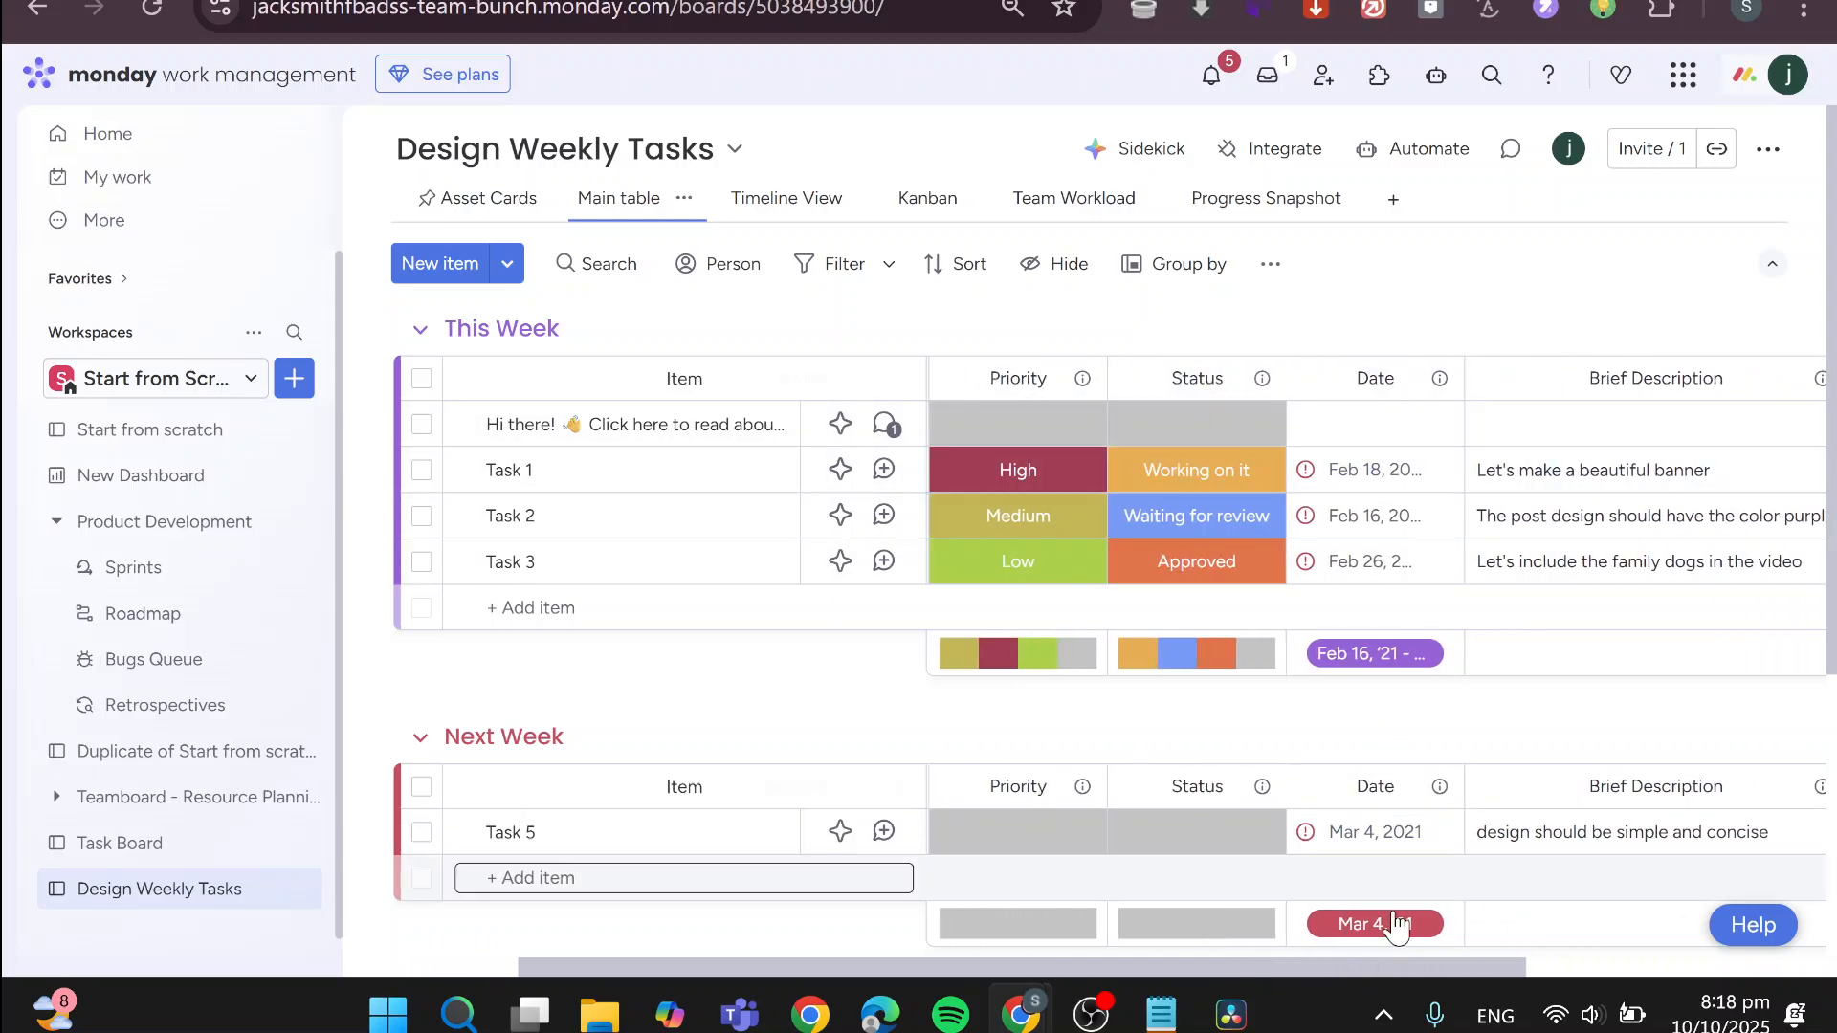
{"action": "left_click_drag", "start_coordinate": [1392, 966], "coordinate": [1712, 1024]}
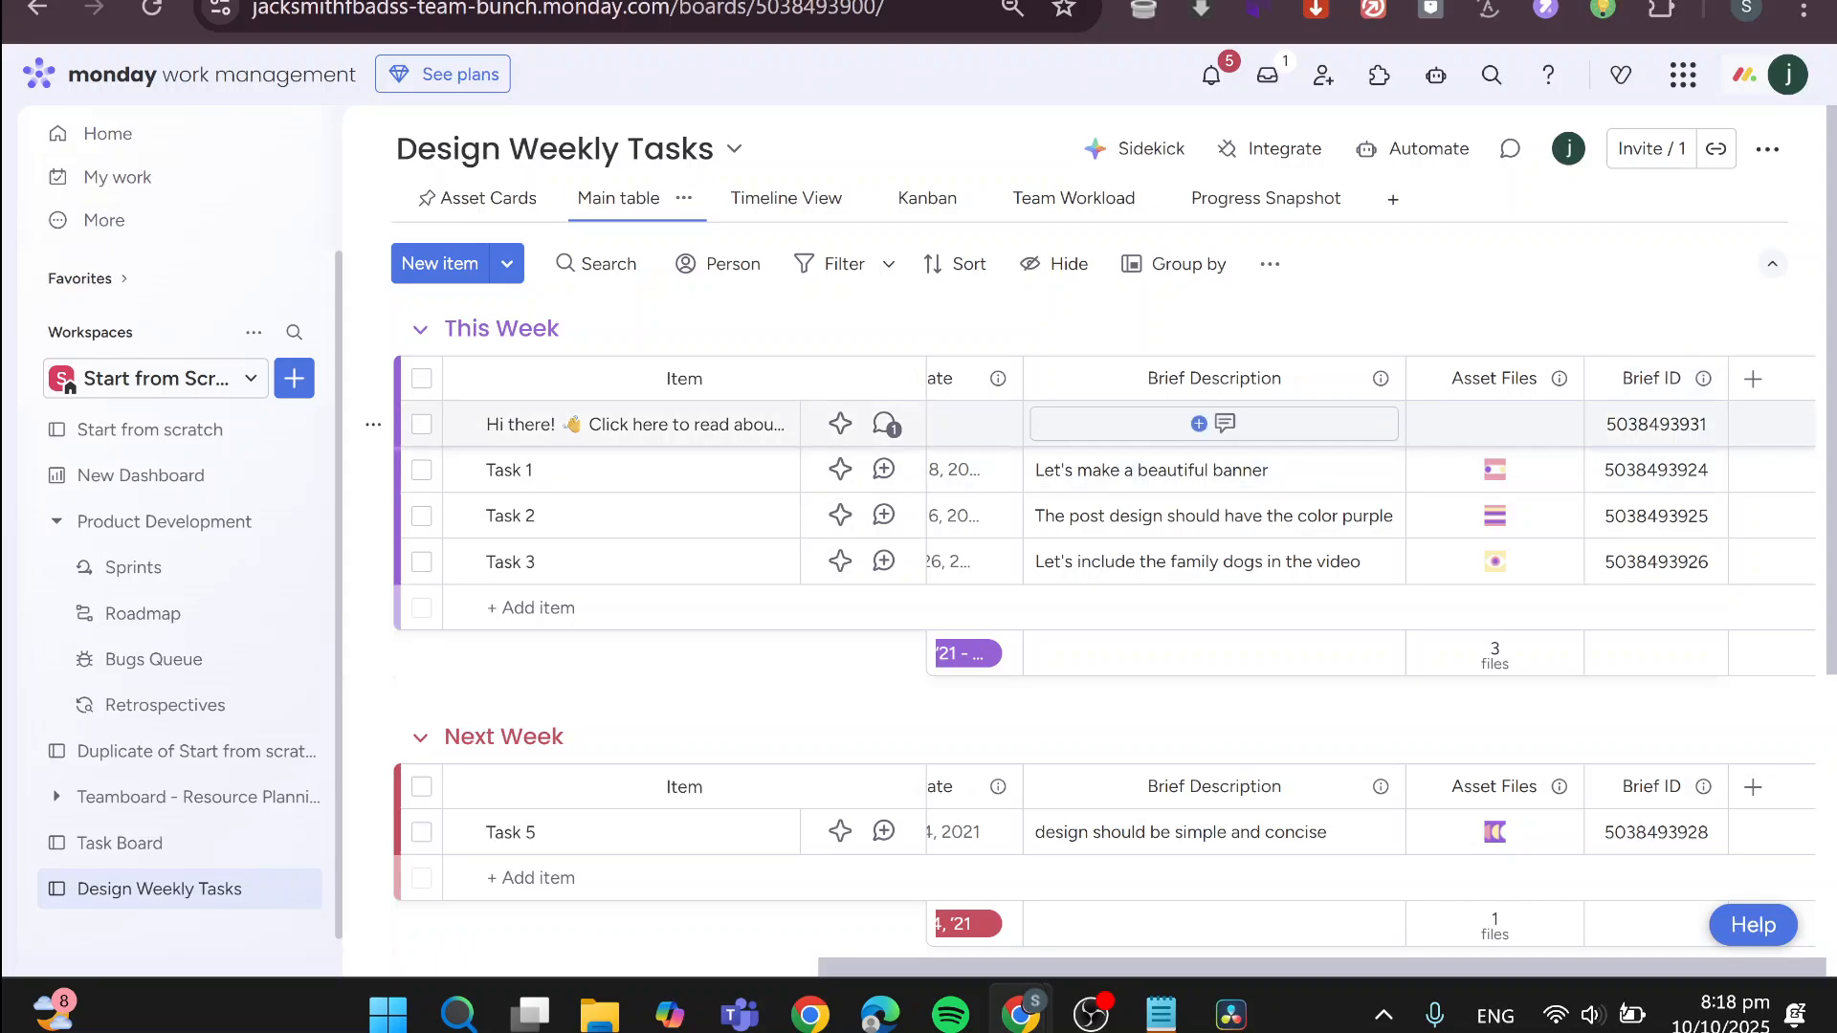
{"action": "left_click", "coordinate": [1215, 424]}
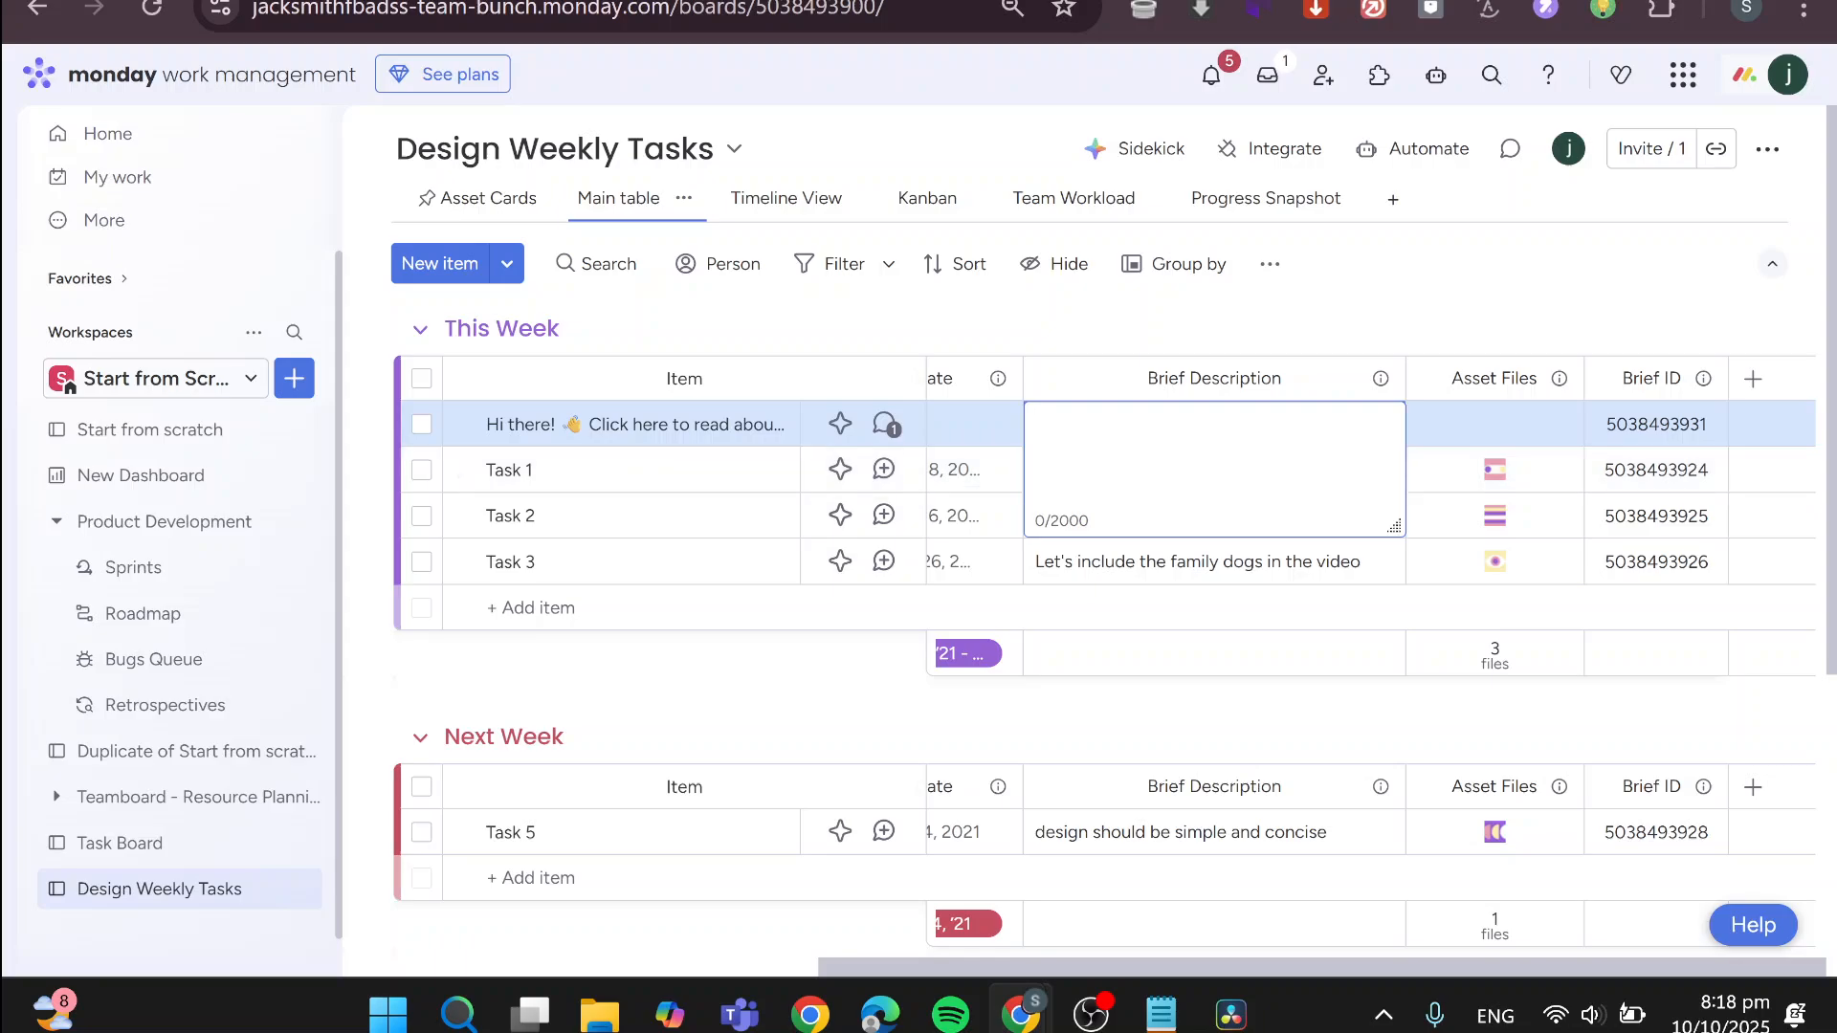
{"action": "key", "text": "Escape"}
{"action": "left_click", "coordinate": [1214, 469]}
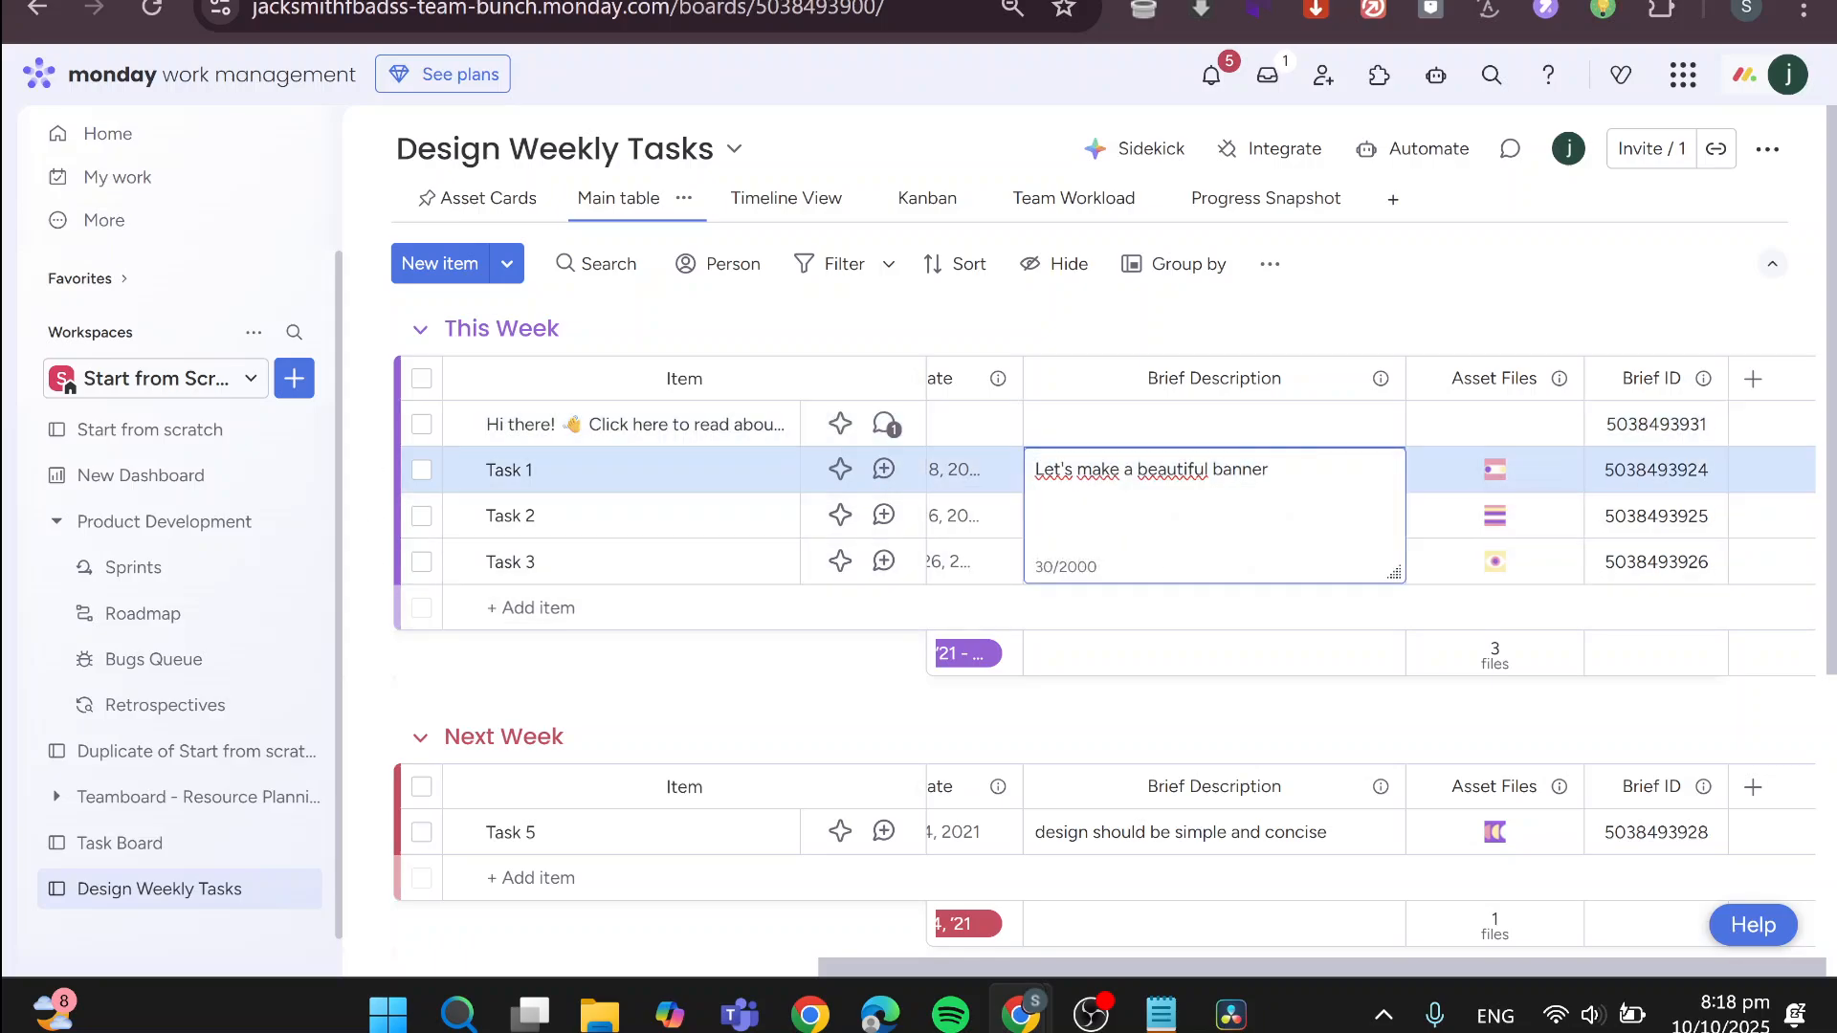
{"action": "key", "text": "ctrl+a"}
{"action": "type", "text": "Ma"}
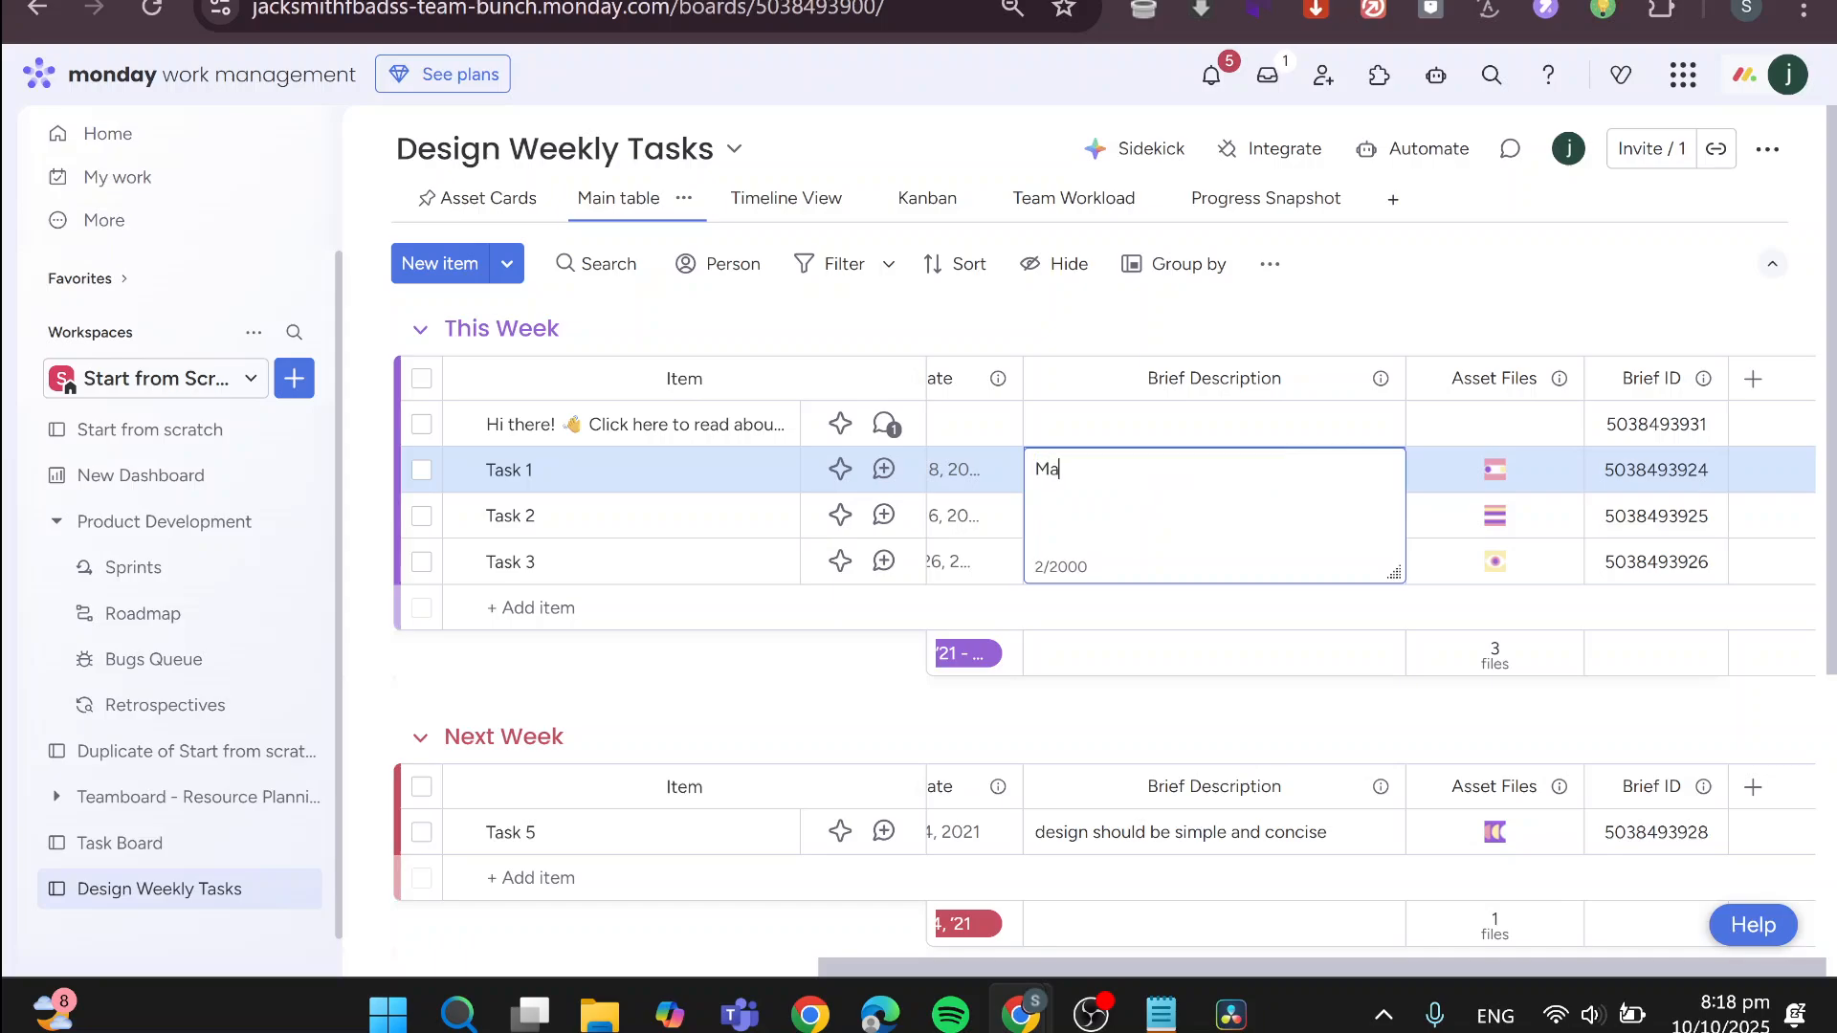
{"action": "type", "text": "ke Wall Paint"}
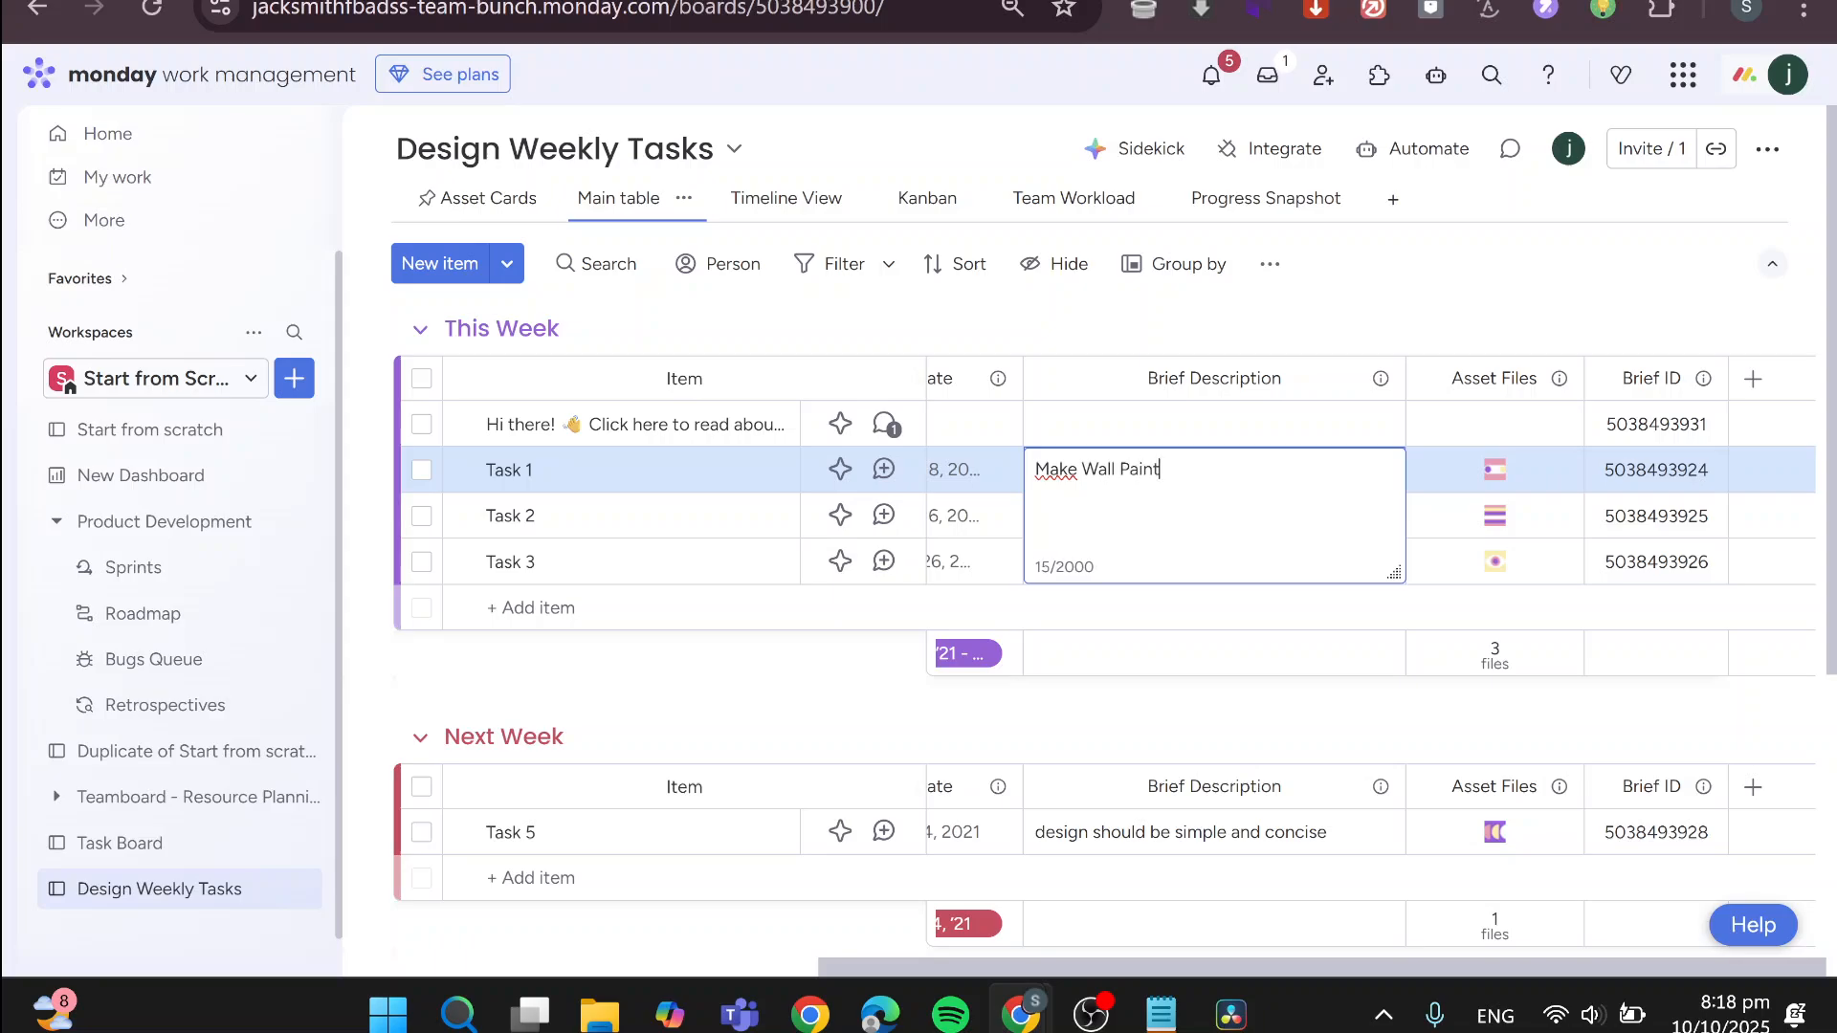
{"action": "left_click", "coordinate": [1230, 623]}
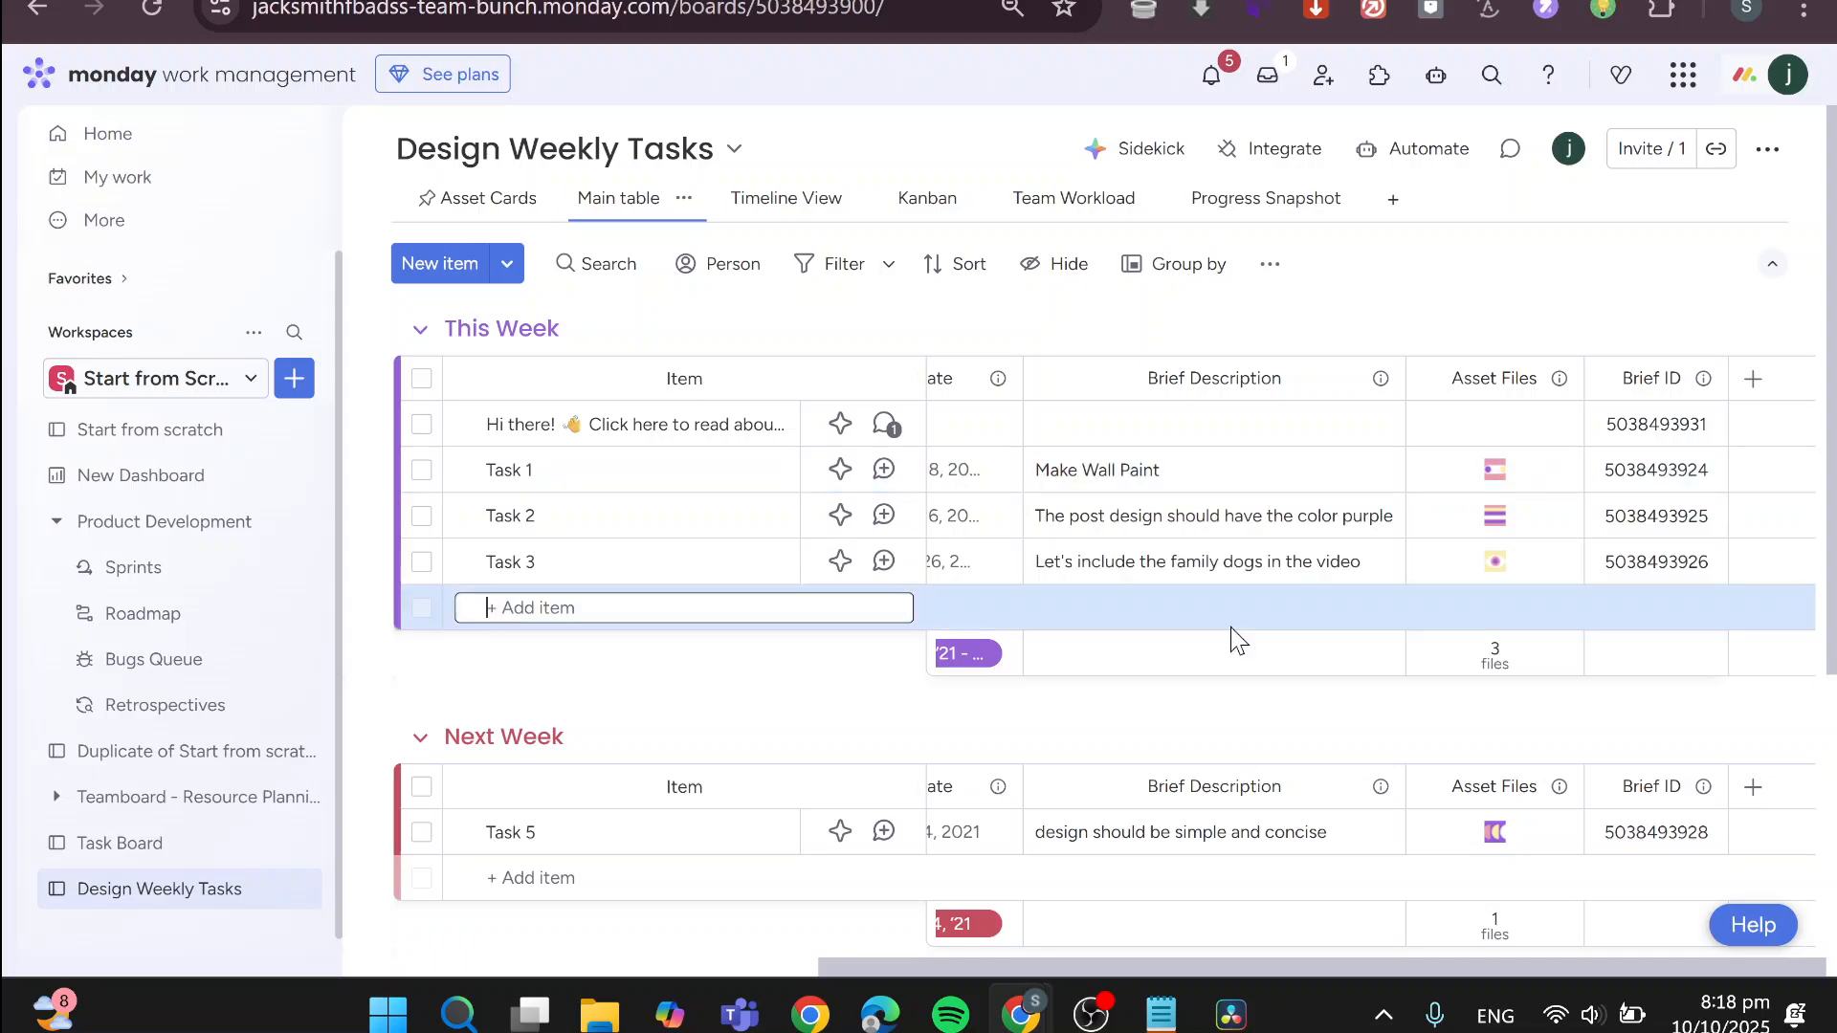
Replace Task 2's brief description with "Design the Wall in 2D"
{"action": "left_click", "coordinate": [1231, 517]}
{"action": "key", "text": "ctrl+a"}
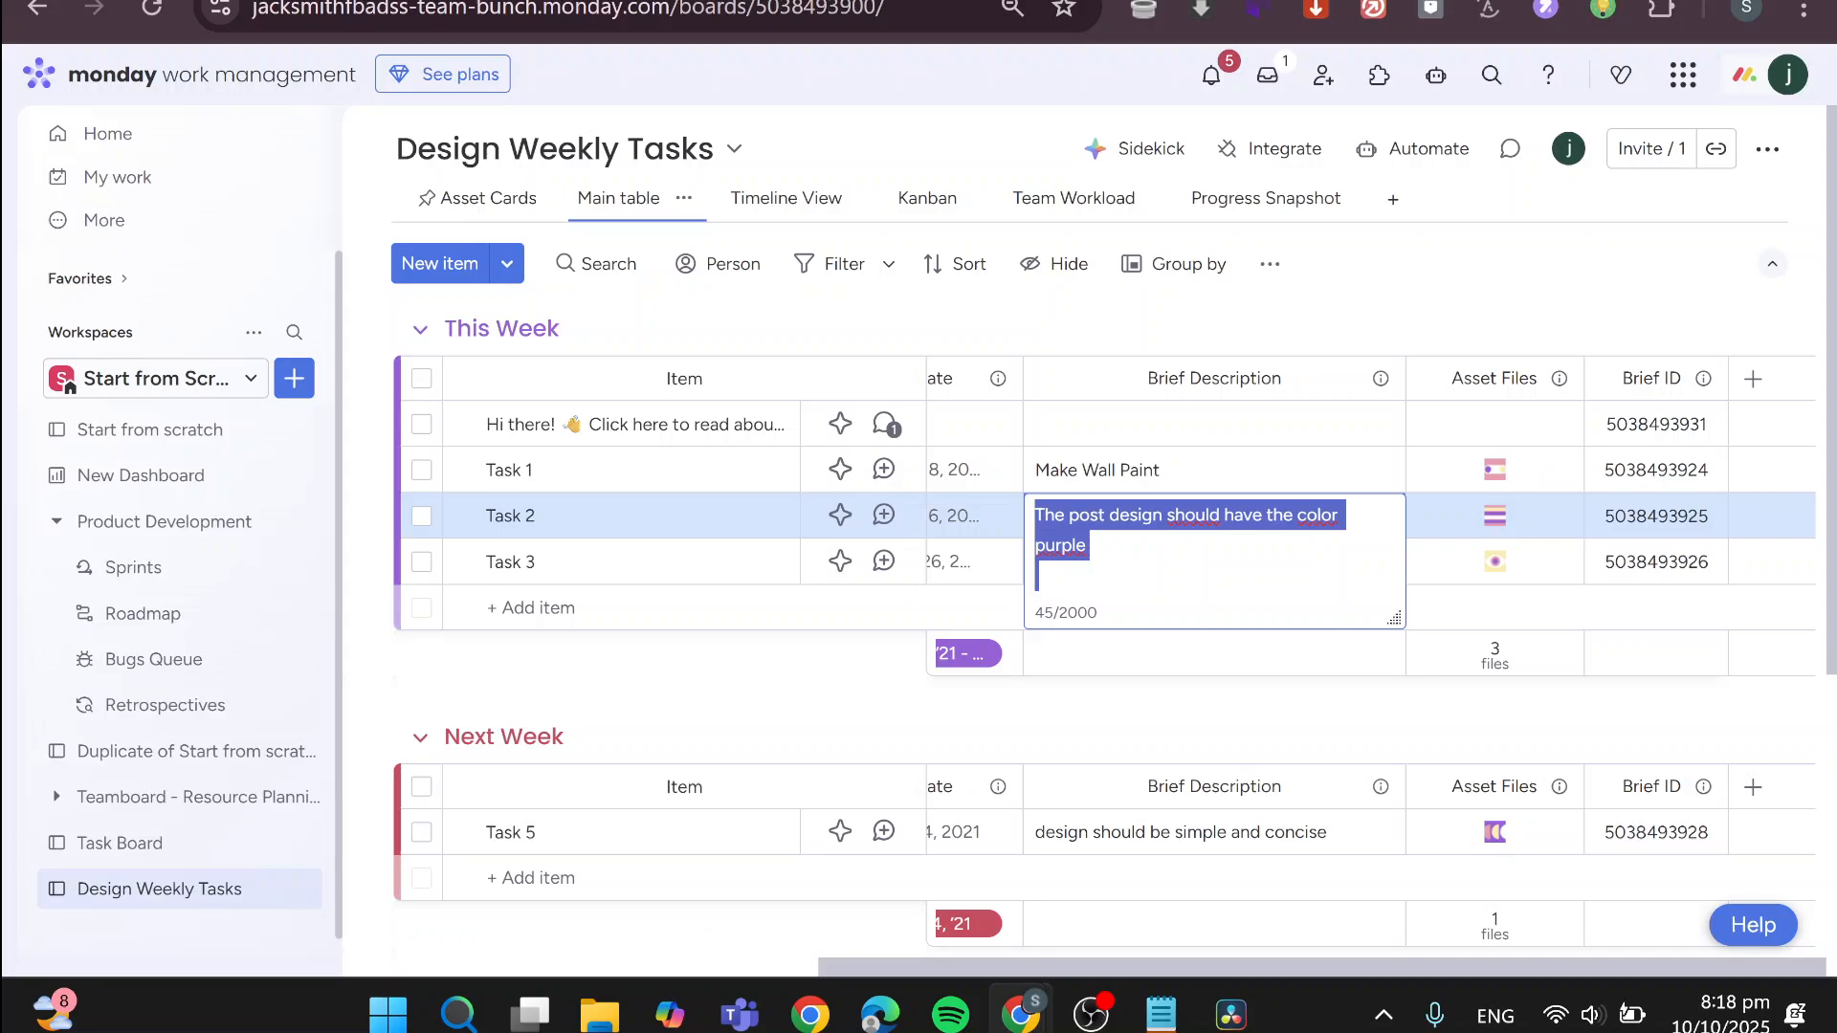
{"action": "type", "text": "Design th"}
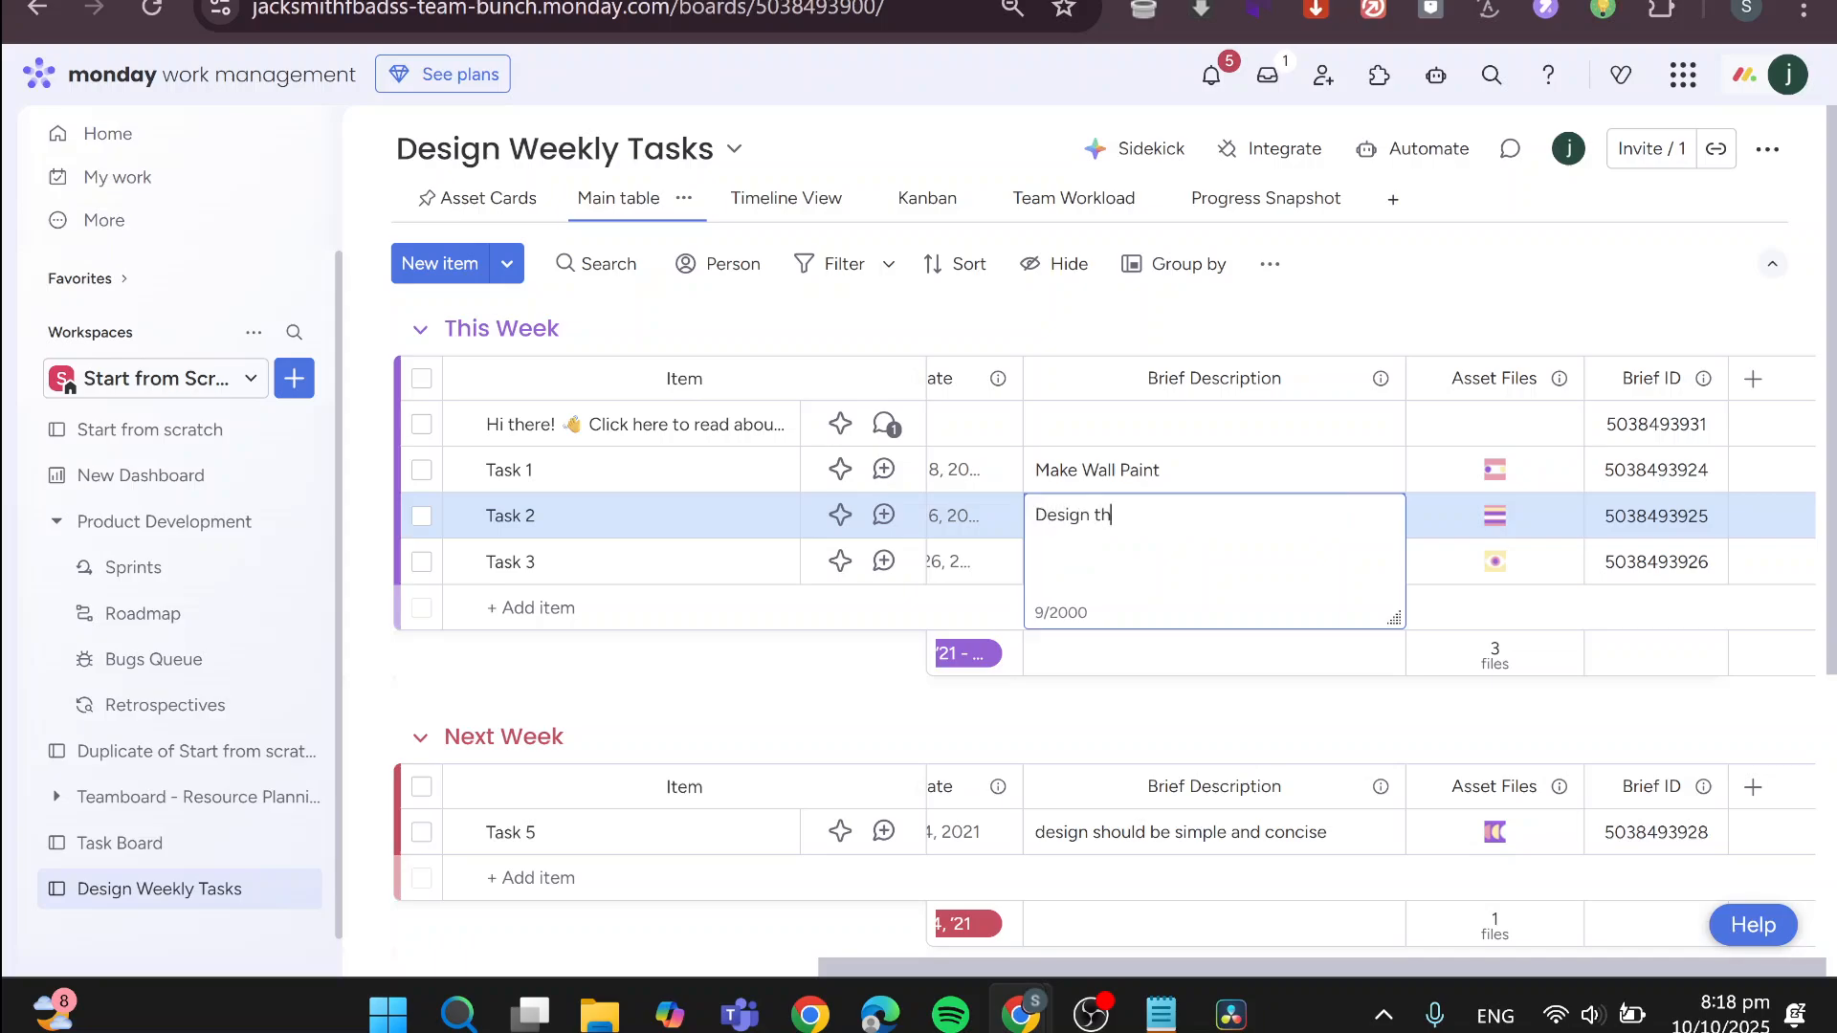
{"action": "type", "text": "e Wall i"}
{"action": "type", "text": "n @d"}
{"action": "key", "text": "BackSpace"}
{"action": "key", "text": "BackSpace"}
{"action": "type", "text": "2D"}
{"action": "left_click", "coordinate": [794, 648]}
Replace Task 3's brief description with "Have a look to the manual and print the pages"
{"action": "left_click", "coordinate": [1148, 562]}
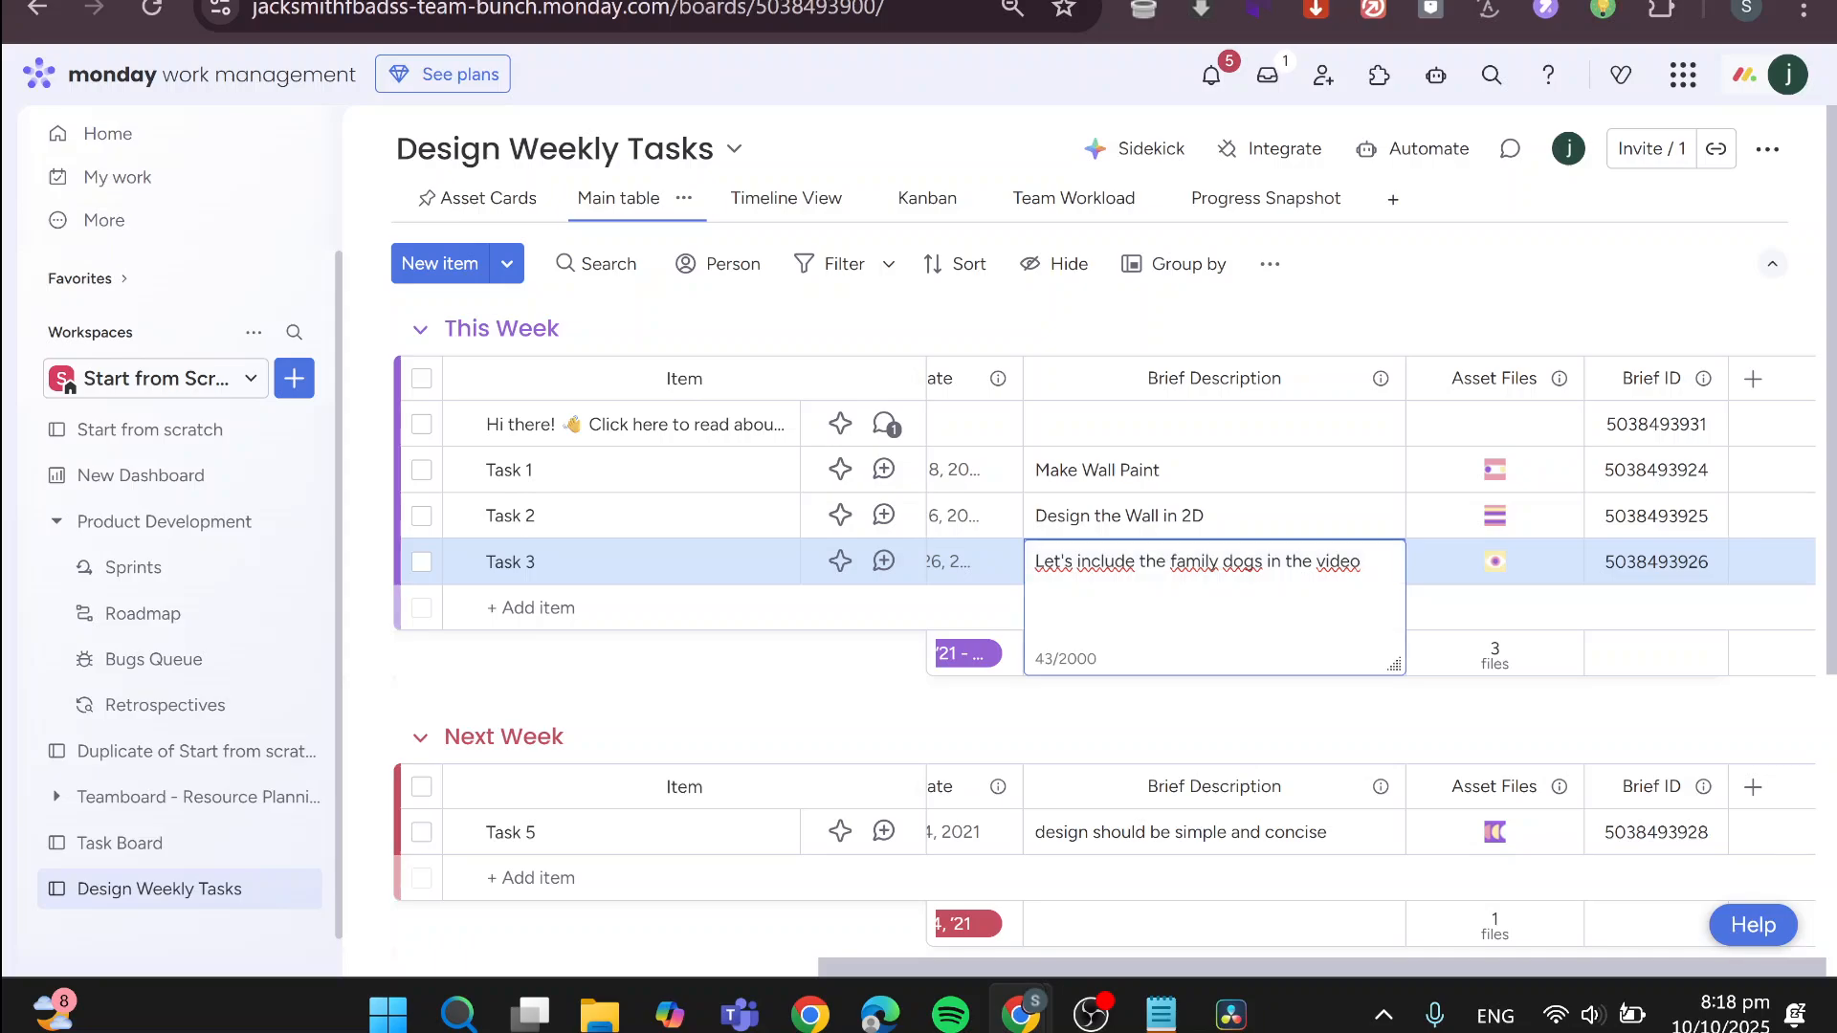
{"action": "key", "text": "ctrl+a"}
{"action": "type", "text": "Have a "}
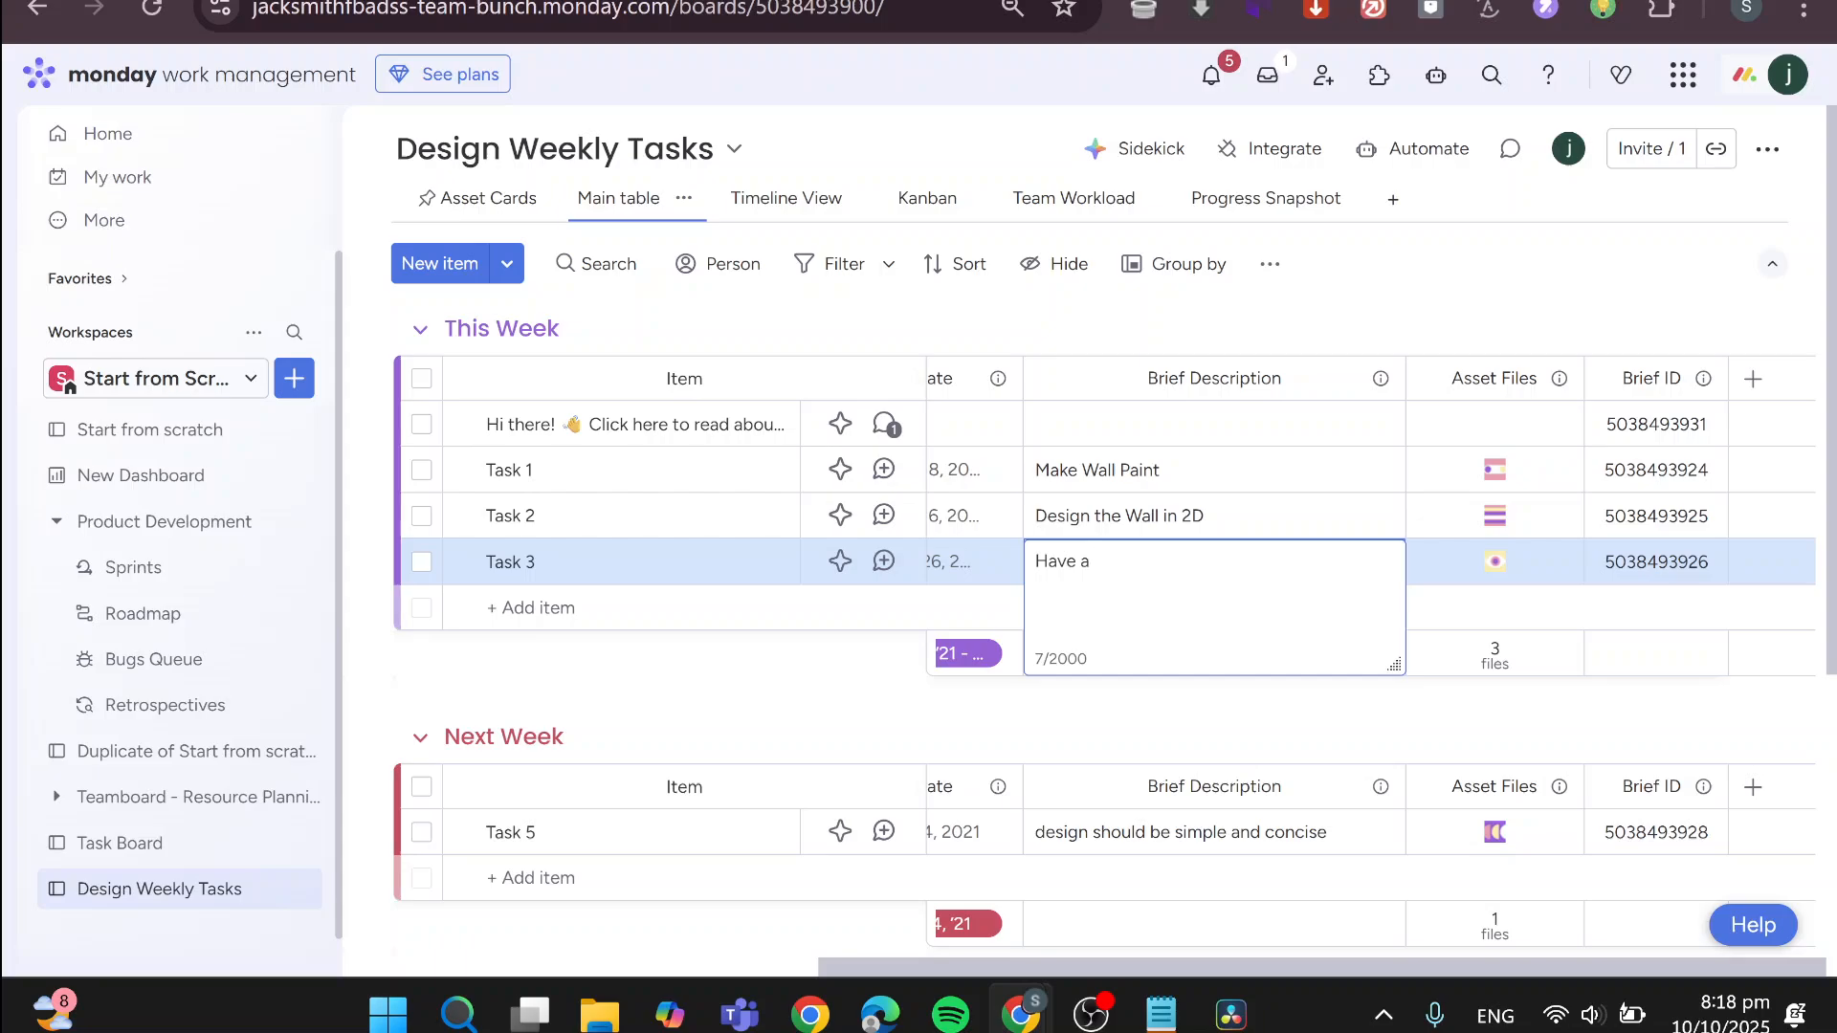
{"action": "type", "text": "look to the manual and print th"}
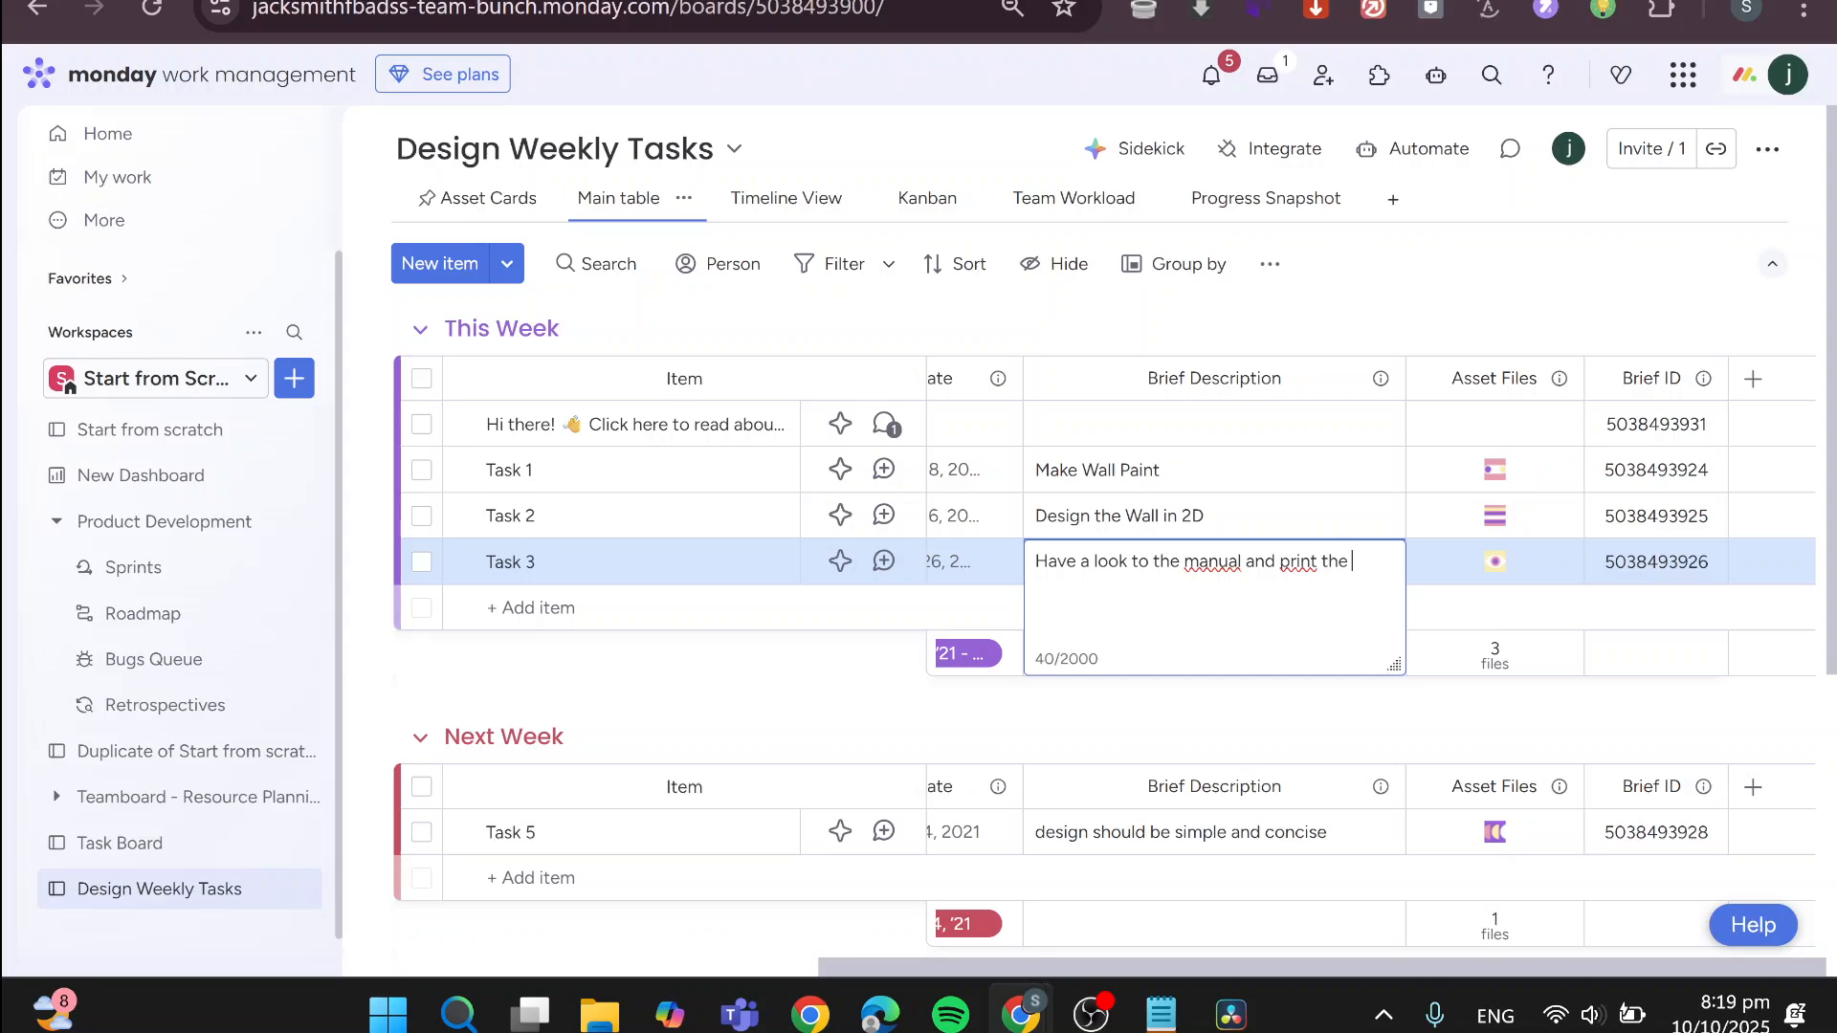
{"action": "type", "text": "es"}
{"action": "left_click", "coordinate": [816, 714]}
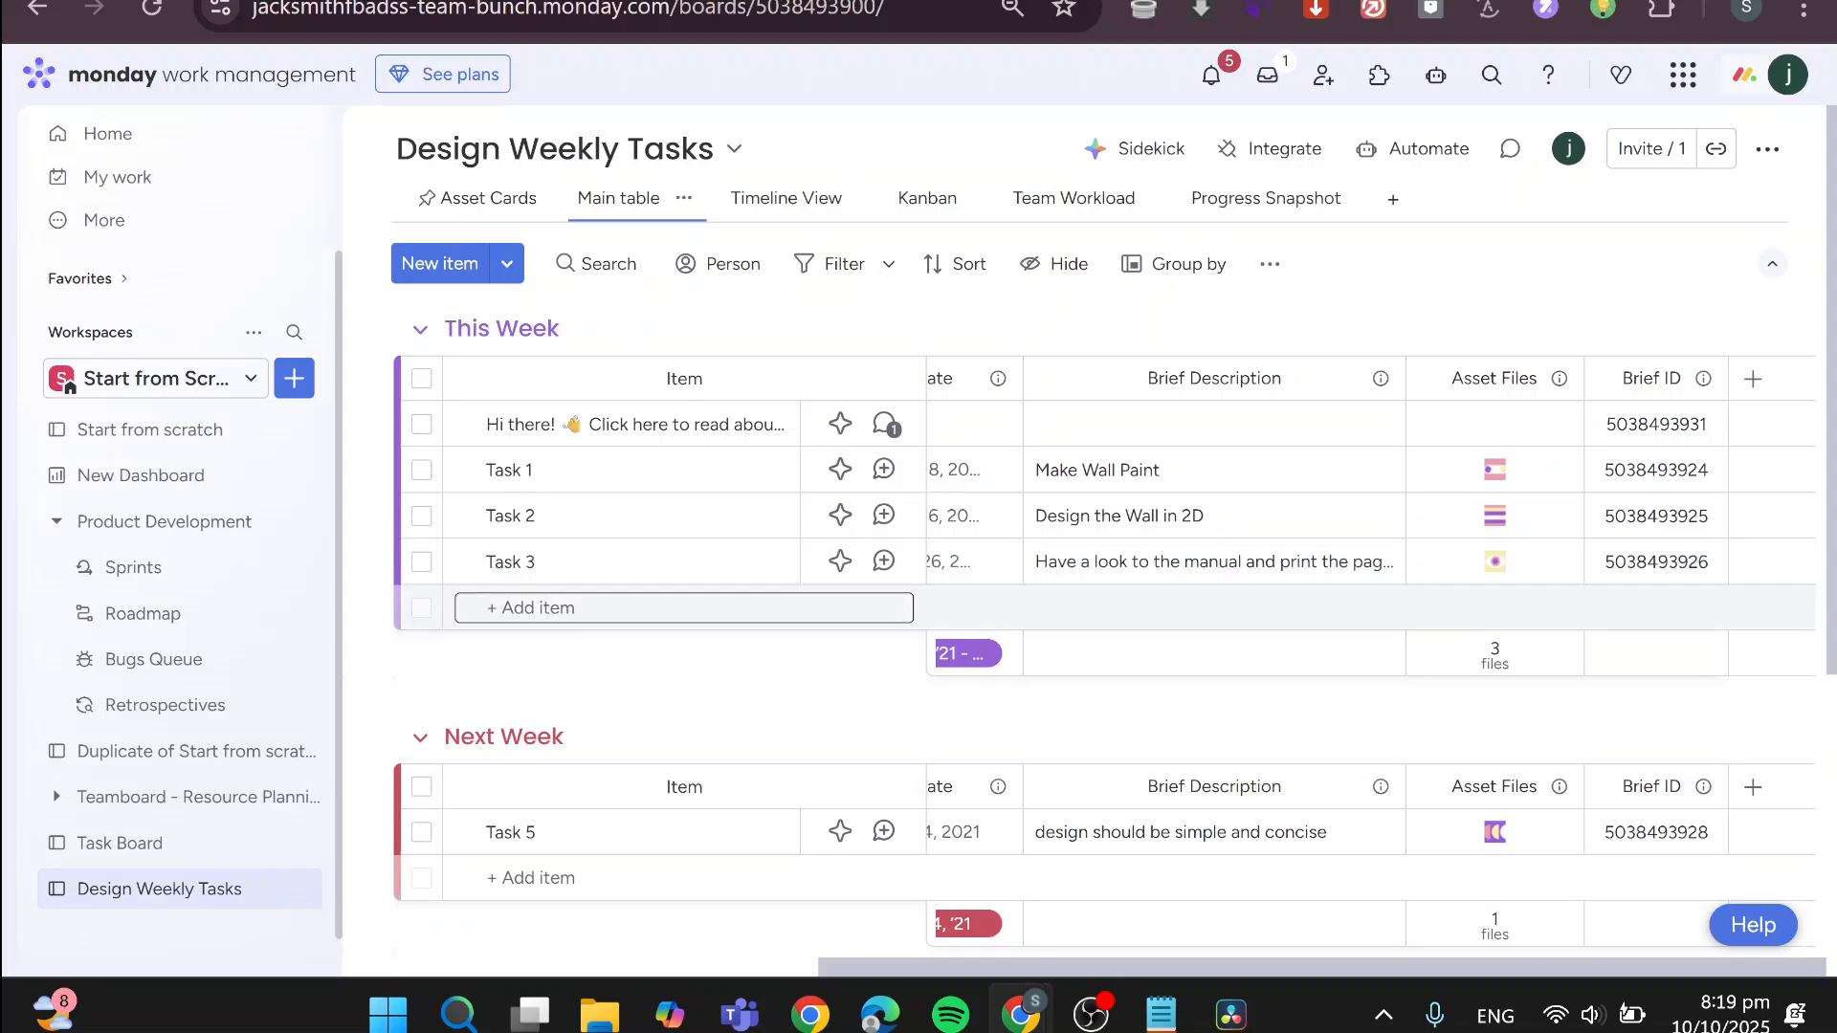
View Task 1's asset file and the available sources for adding files, and close both without adding anything
{"action": "left_click", "coordinate": [1496, 472]}
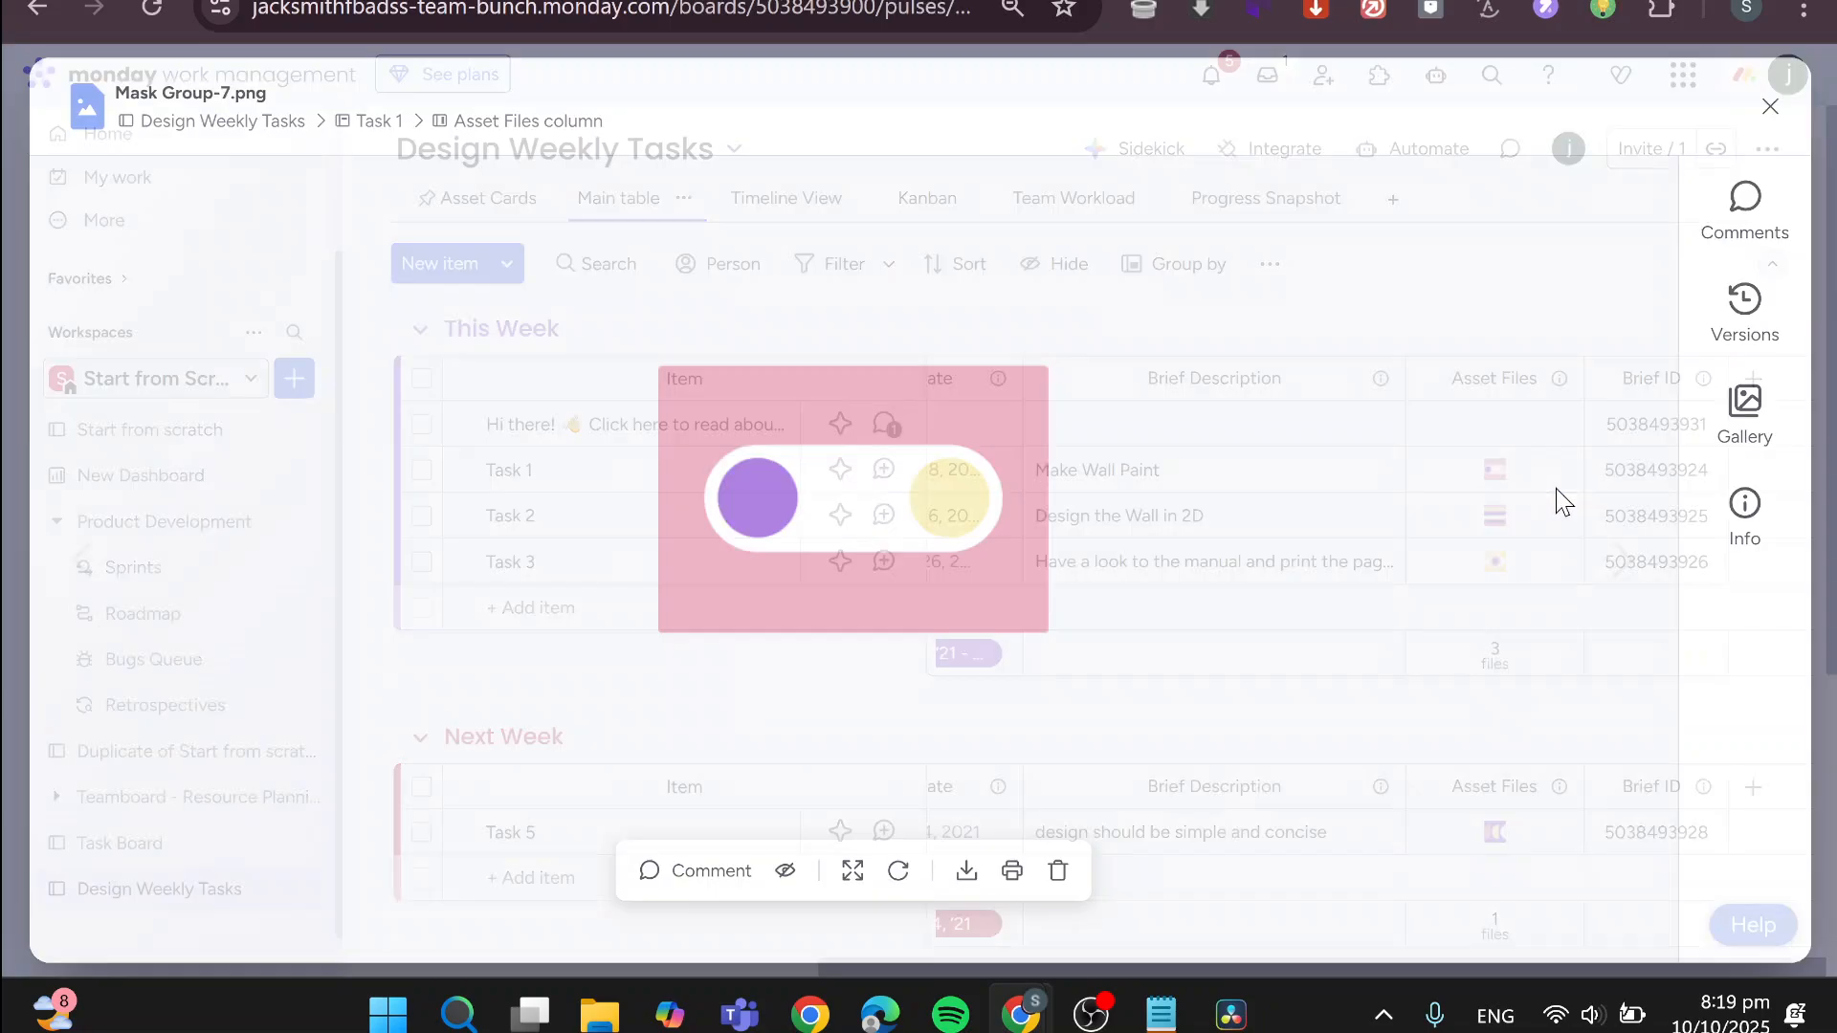
{"action": "left_click", "coordinate": [1773, 105]}
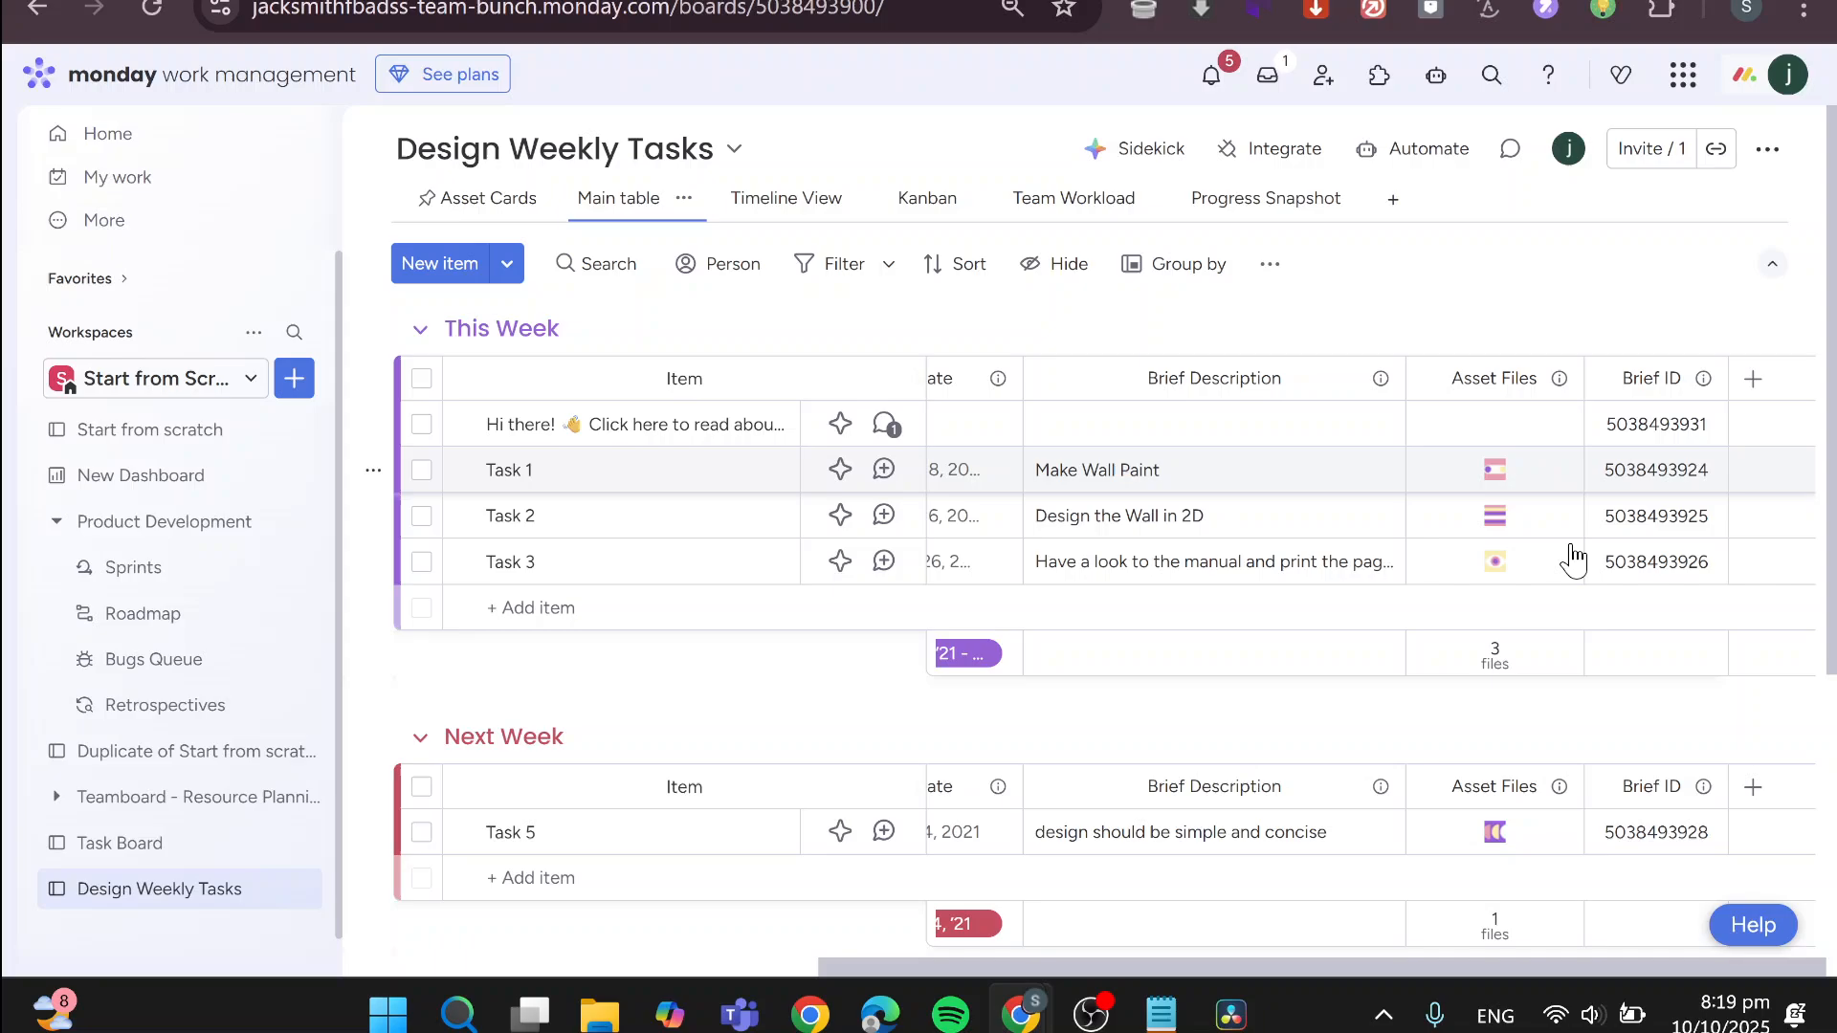
{"action": "left_click", "coordinate": [1547, 471]}
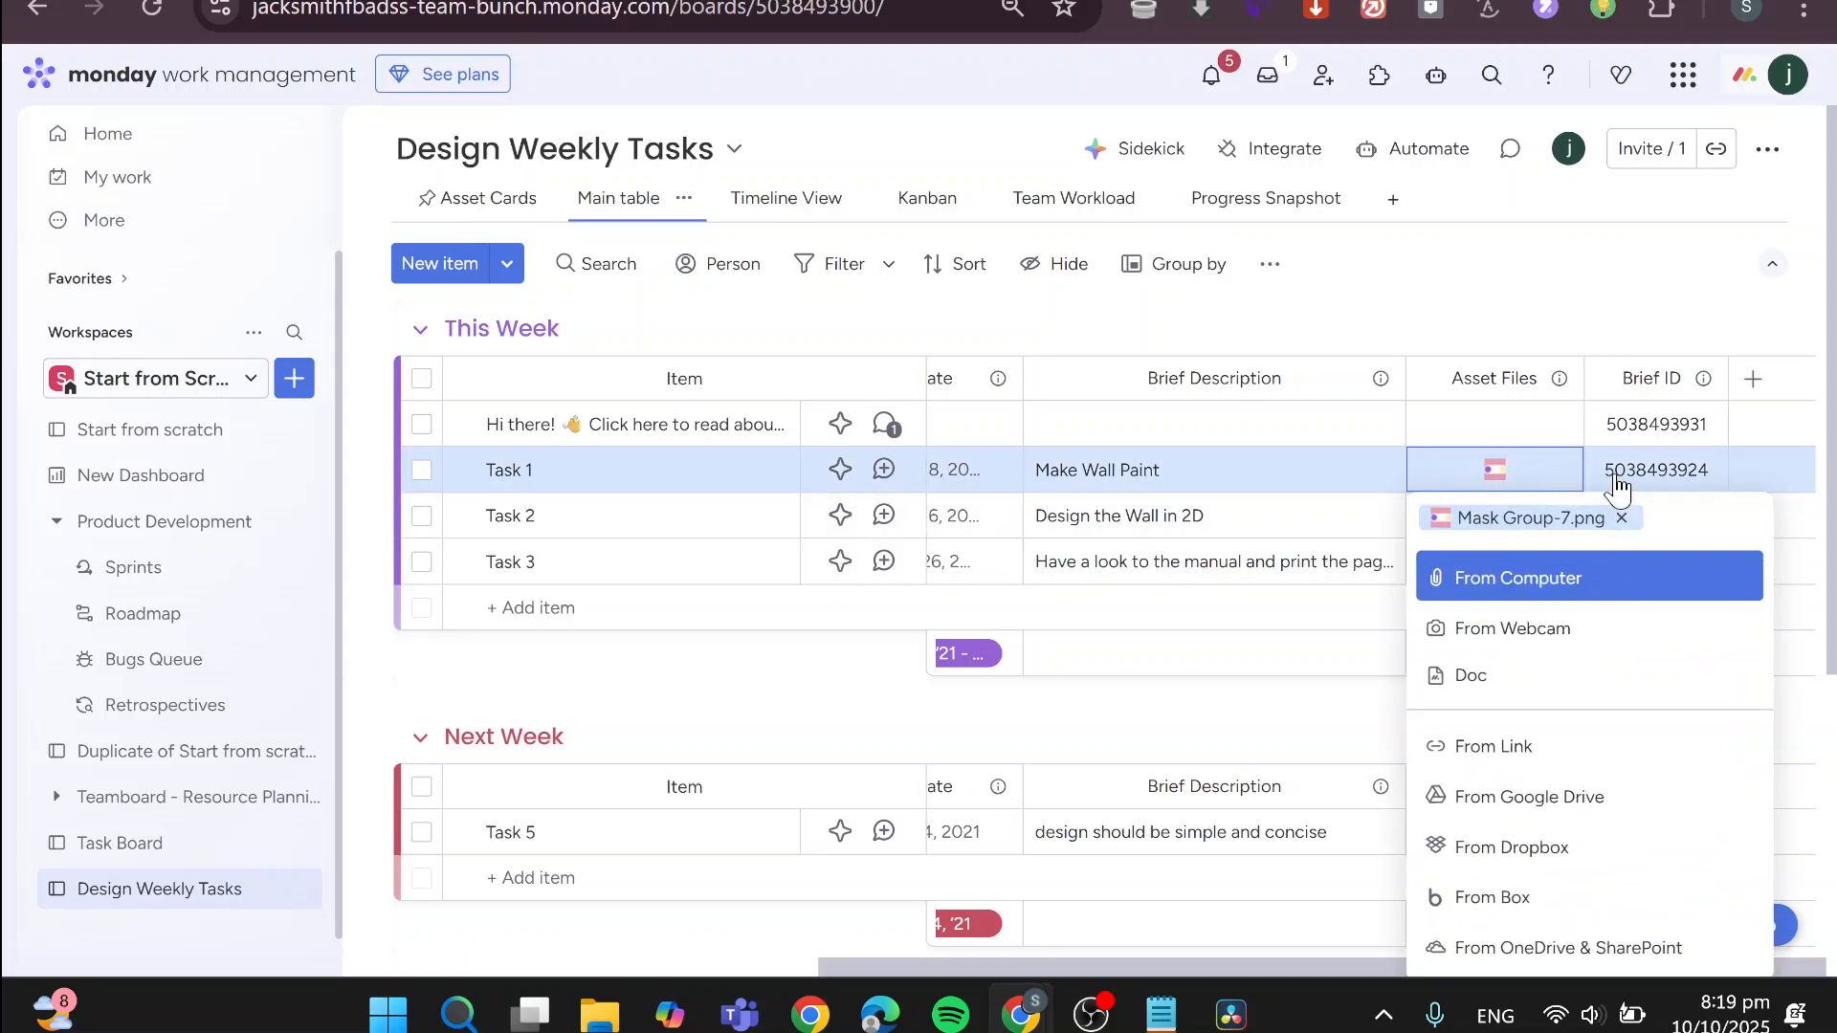
{"action": "left_click", "coordinate": [1154, 722]}
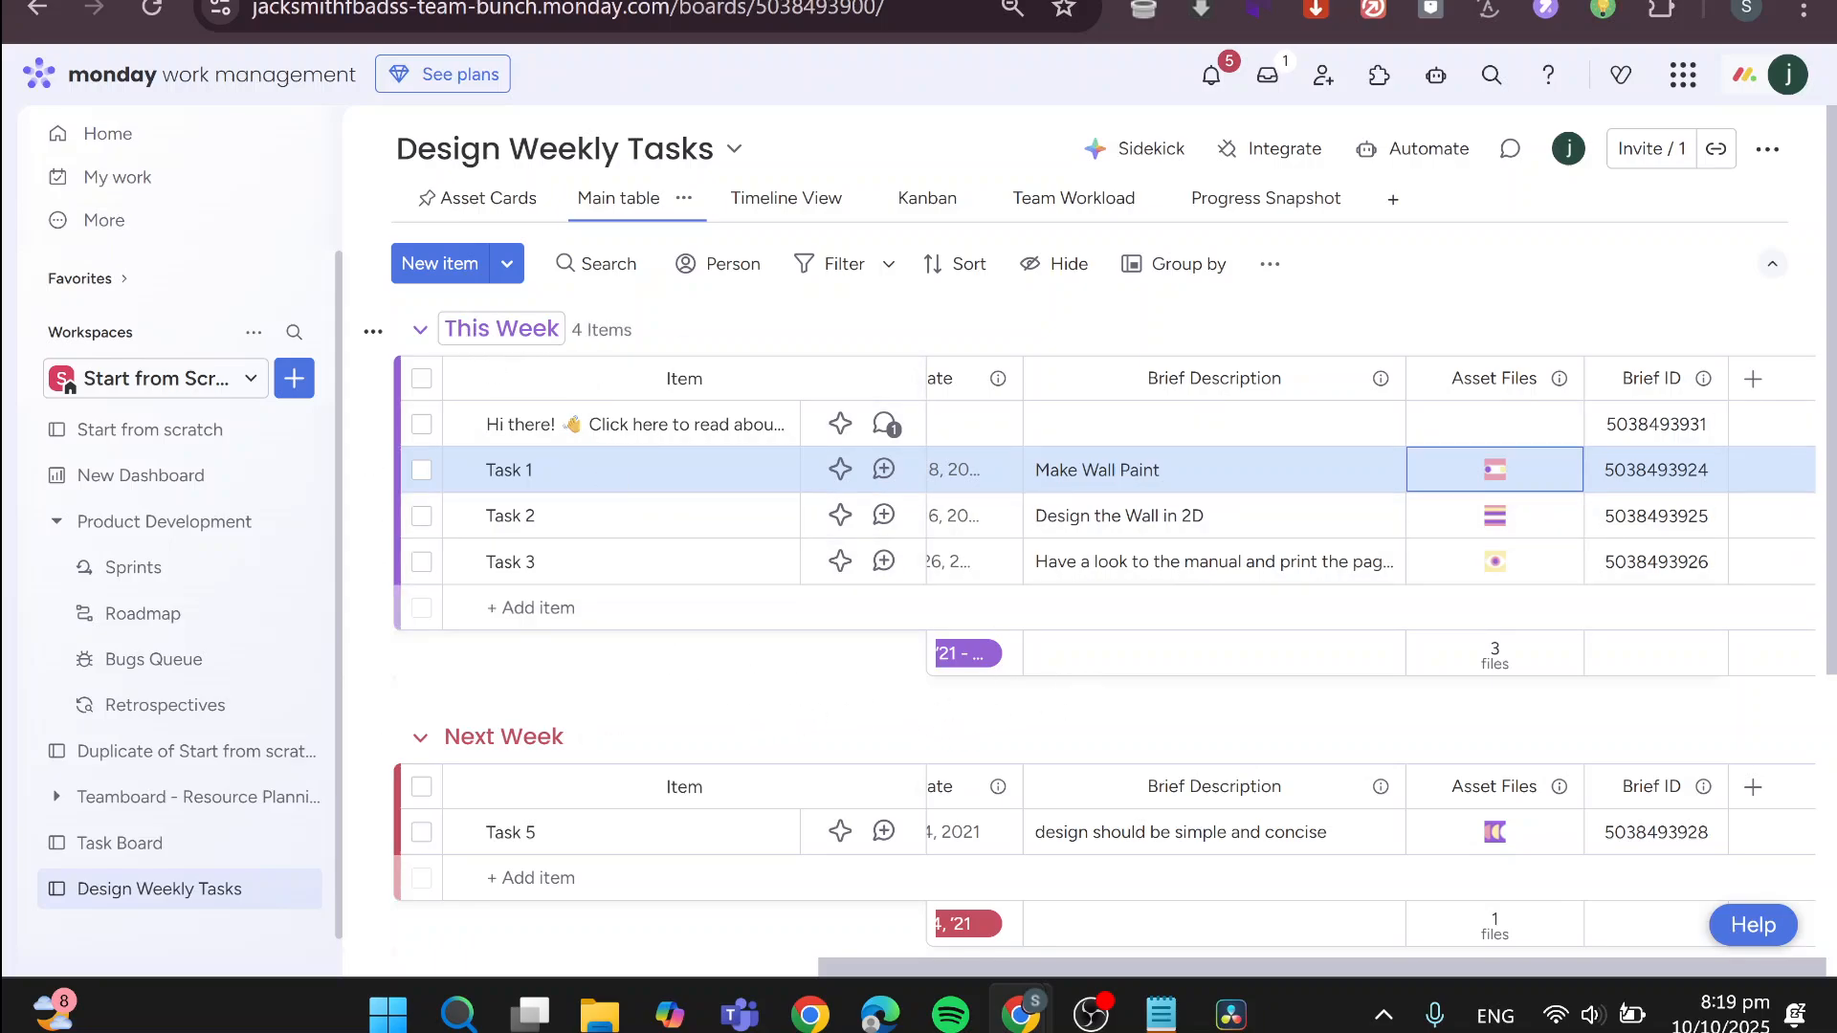
Look over the board's Next Week and Done groups and the Designer to Date columns, and return to the home page
{"action": "scroll", "coordinate": [574, 751], "scroll_direction": "down", "scroll_amount": 3}
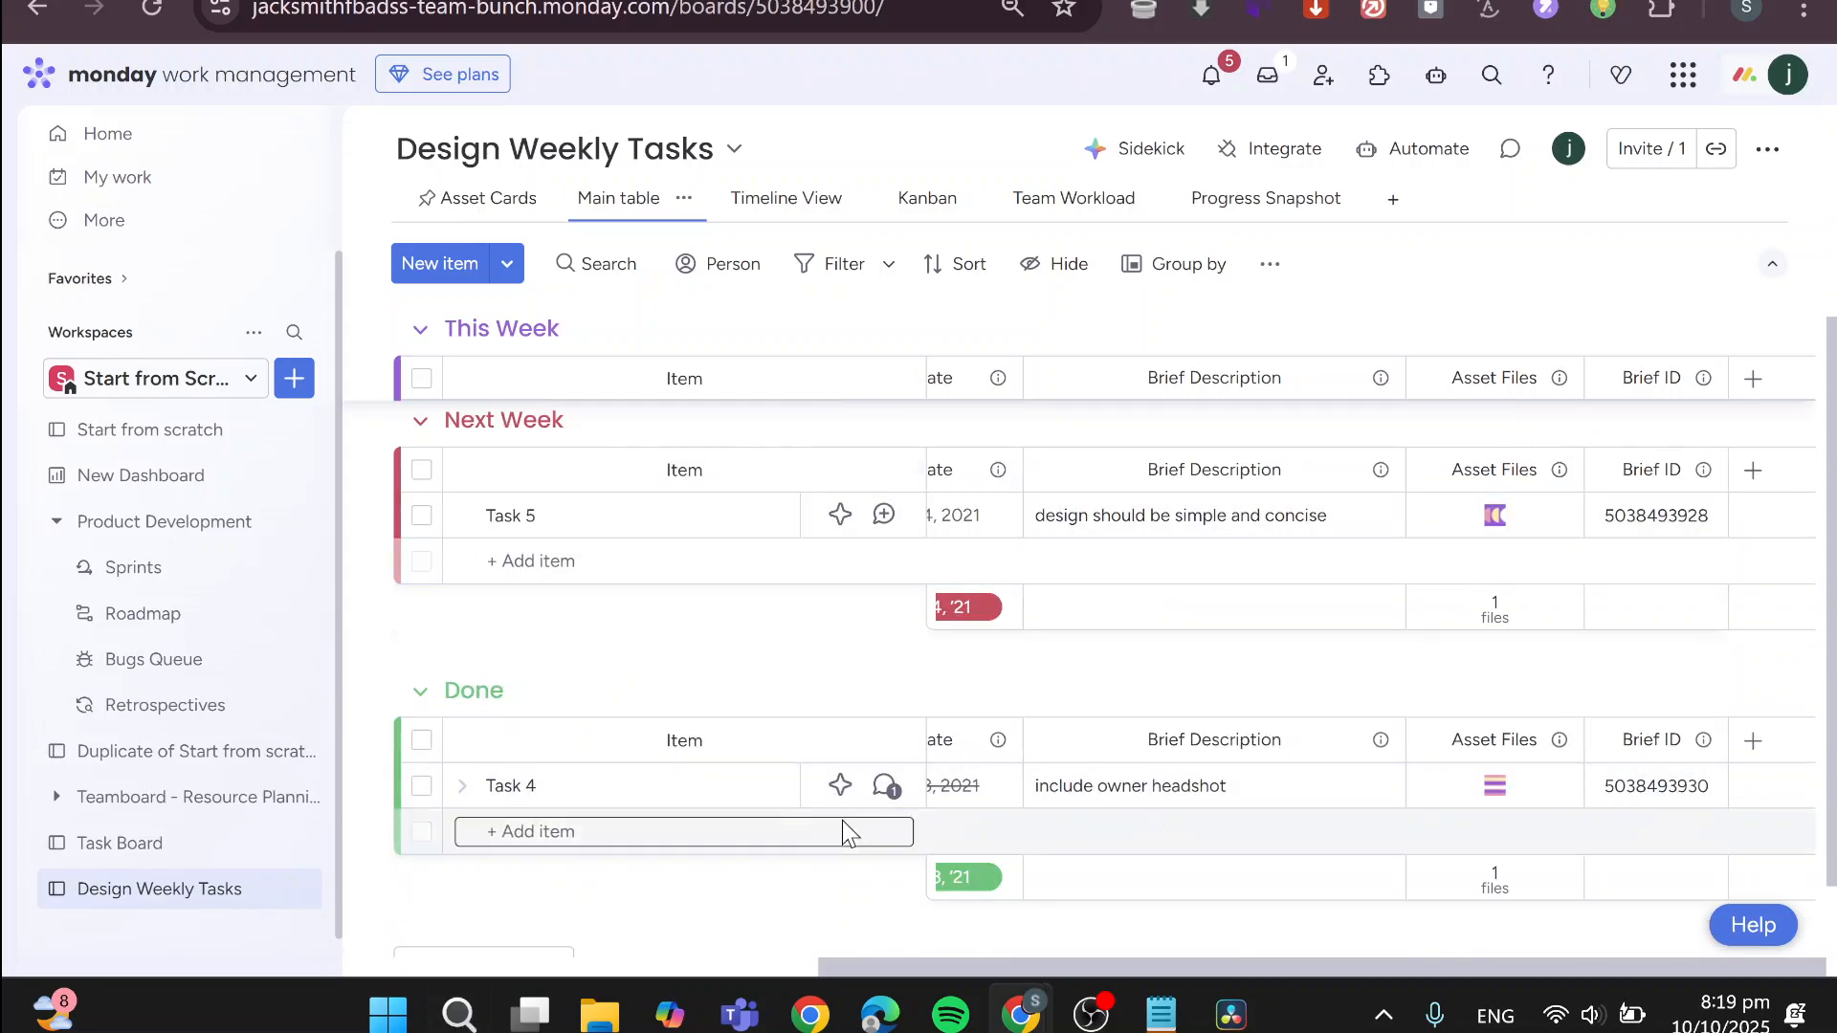
{"action": "scroll", "coordinate": [842, 819], "scroll_direction": "up", "scroll_amount": 5}
{"action": "left_click_drag", "start_coordinate": [1118, 969], "coordinate": [514, 971]}
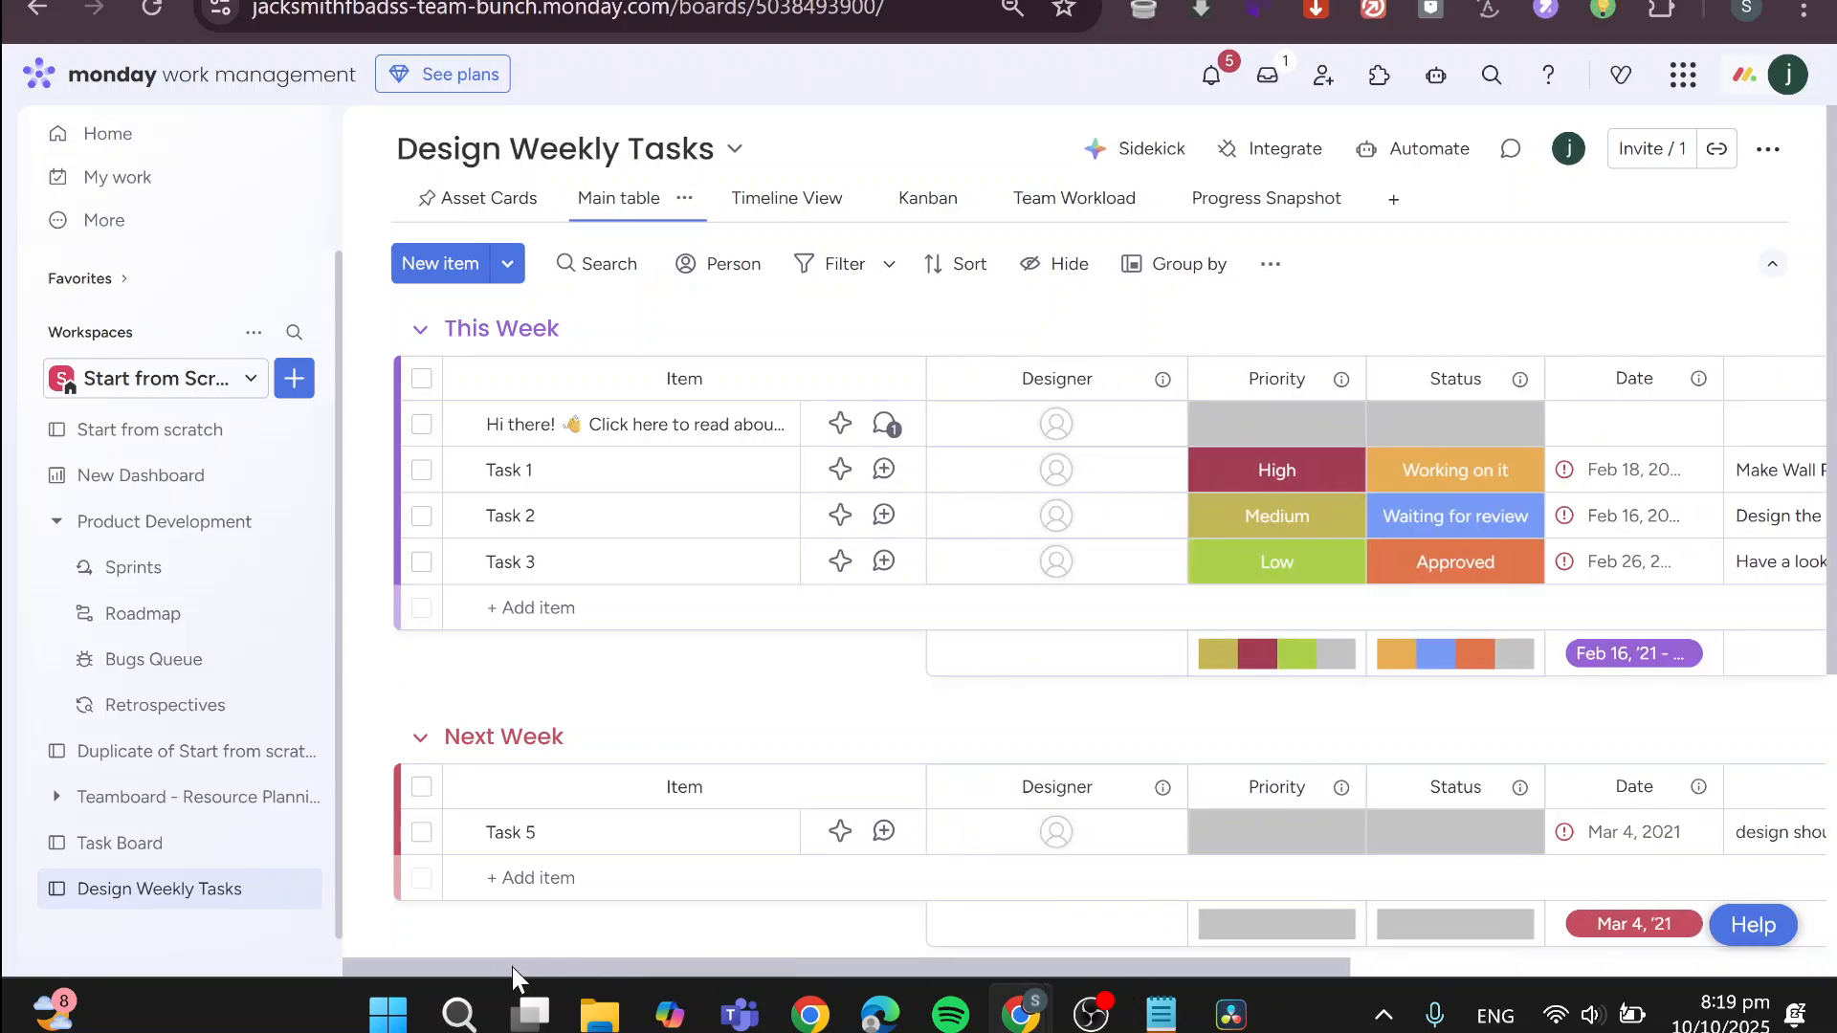
{"action": "left_click", "coordinate": [191, 139]}
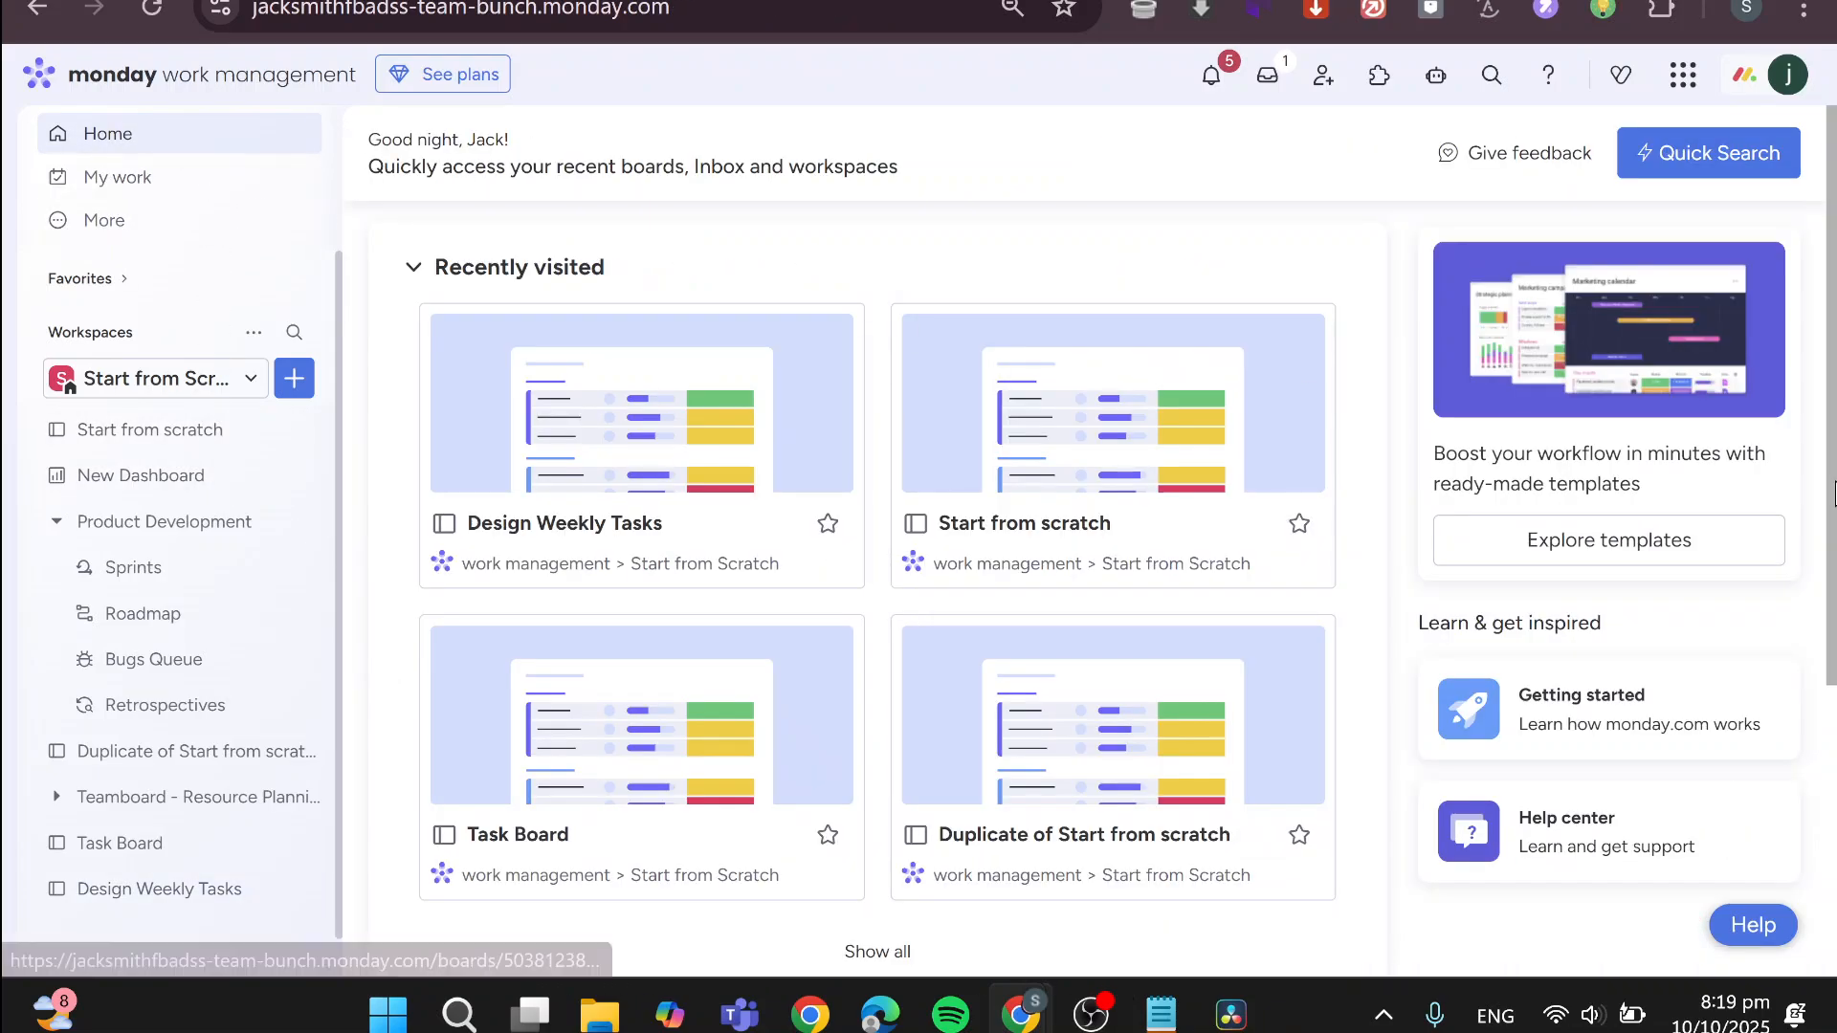